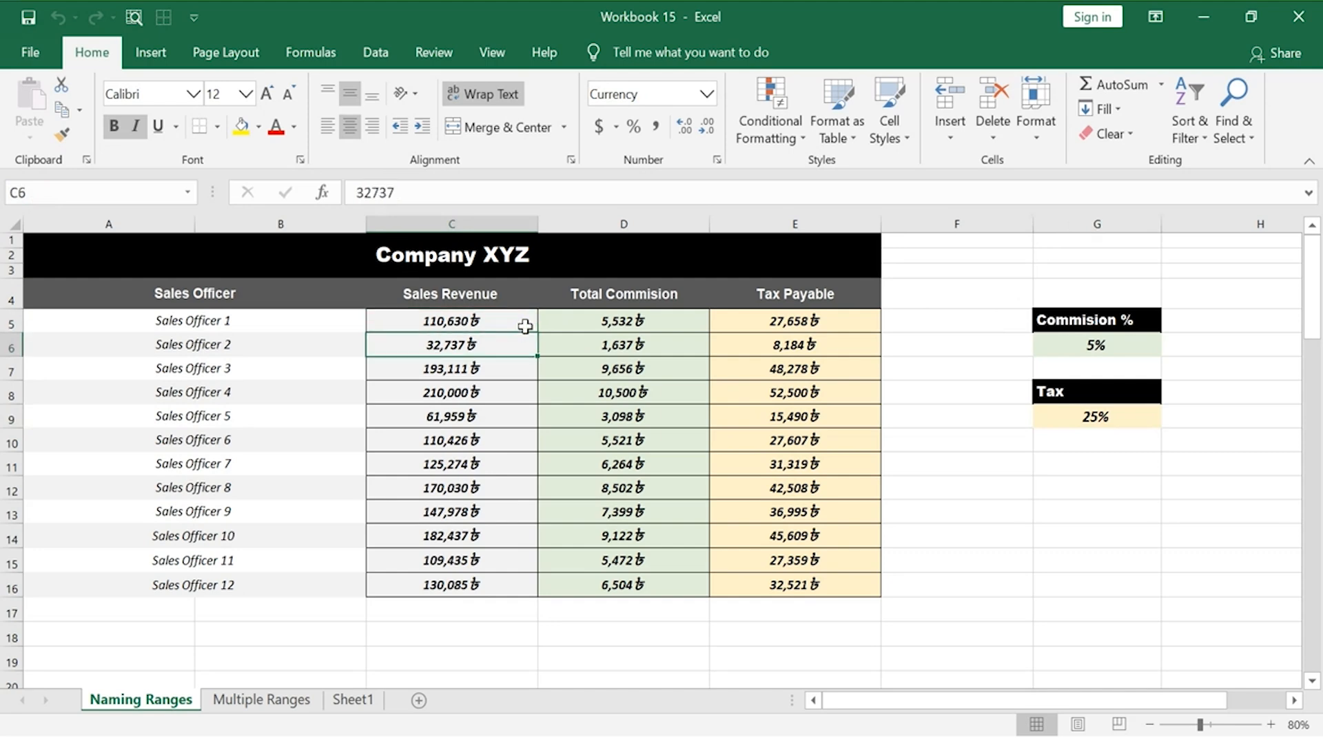
{"action": "key", "text": "Down"}
{"action": "key", "text": "Down"}
{"action": "key", "text": "Down"}
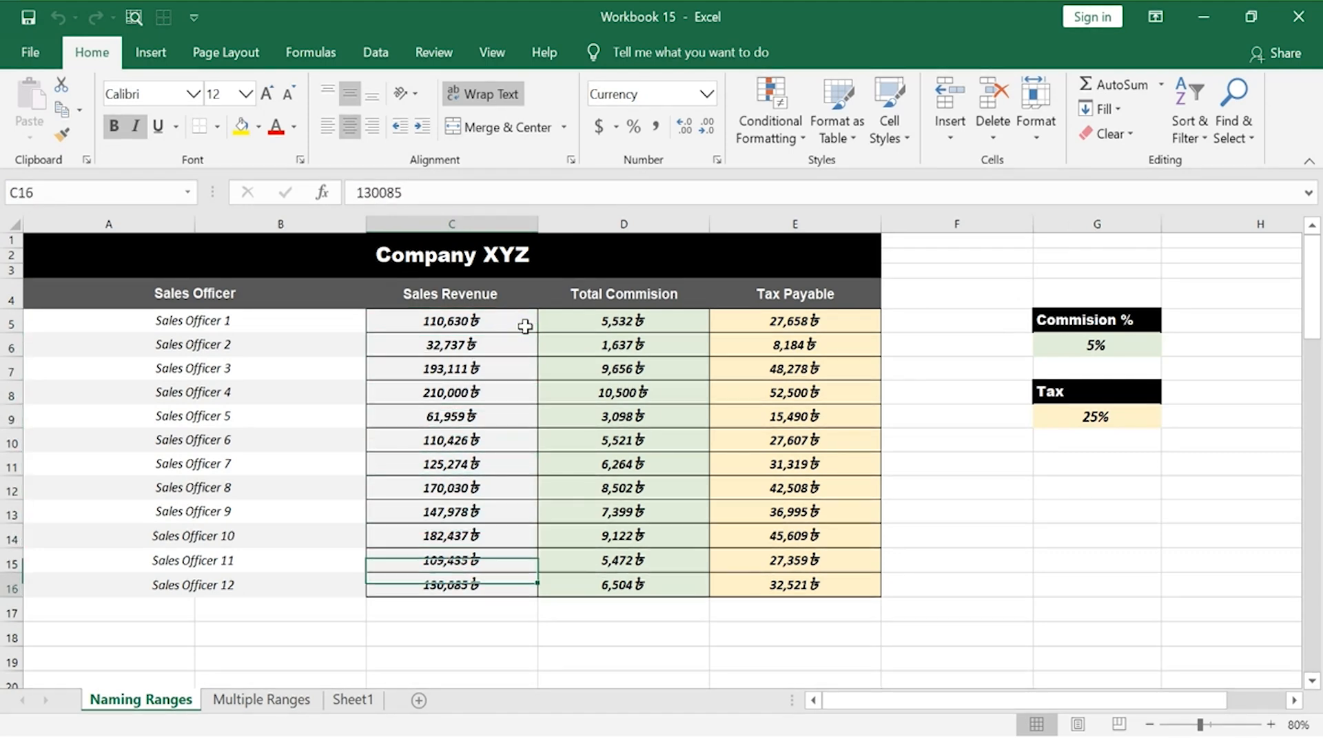
{"action": "left_click", "coordinate": [526, 326]}
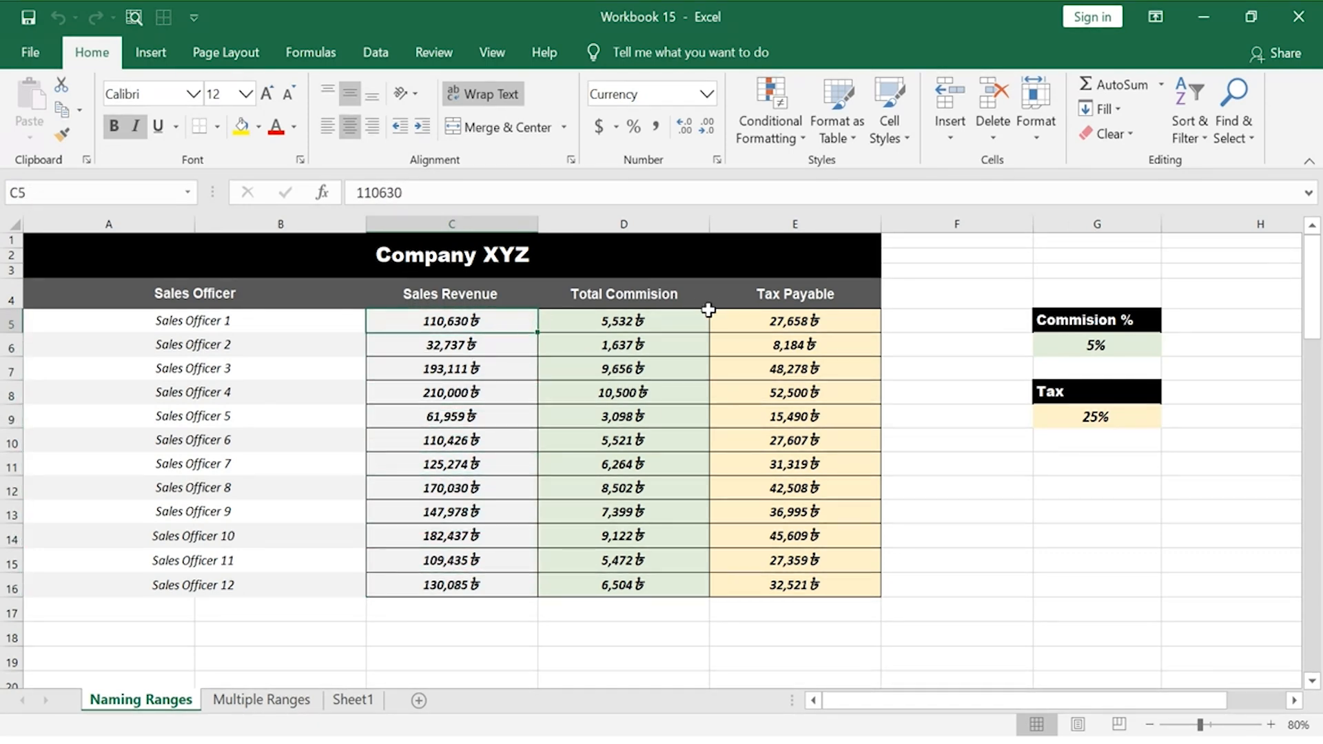
{"action": "left_click_drag", "start_coordinate": [696, 317], "coordinate": [666, 585]}
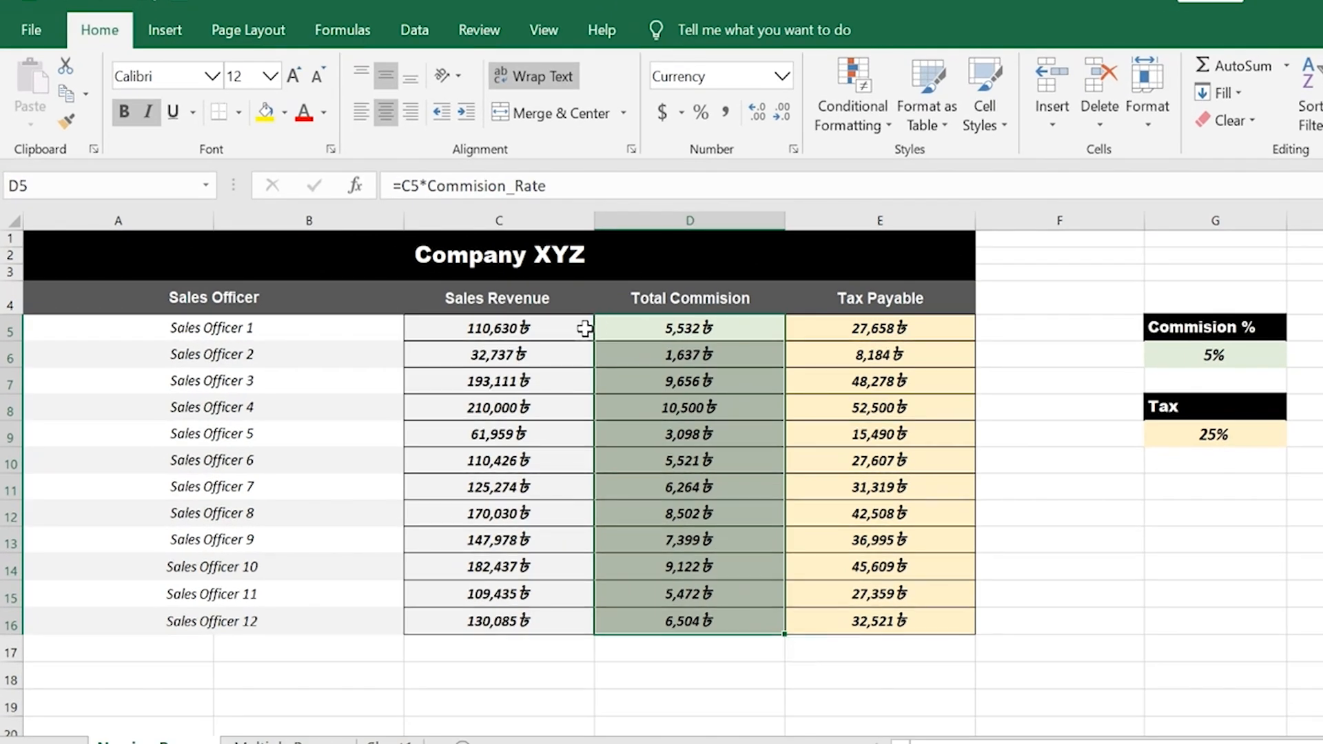
{"action": "left_click", "coordinate": [529, 323]}
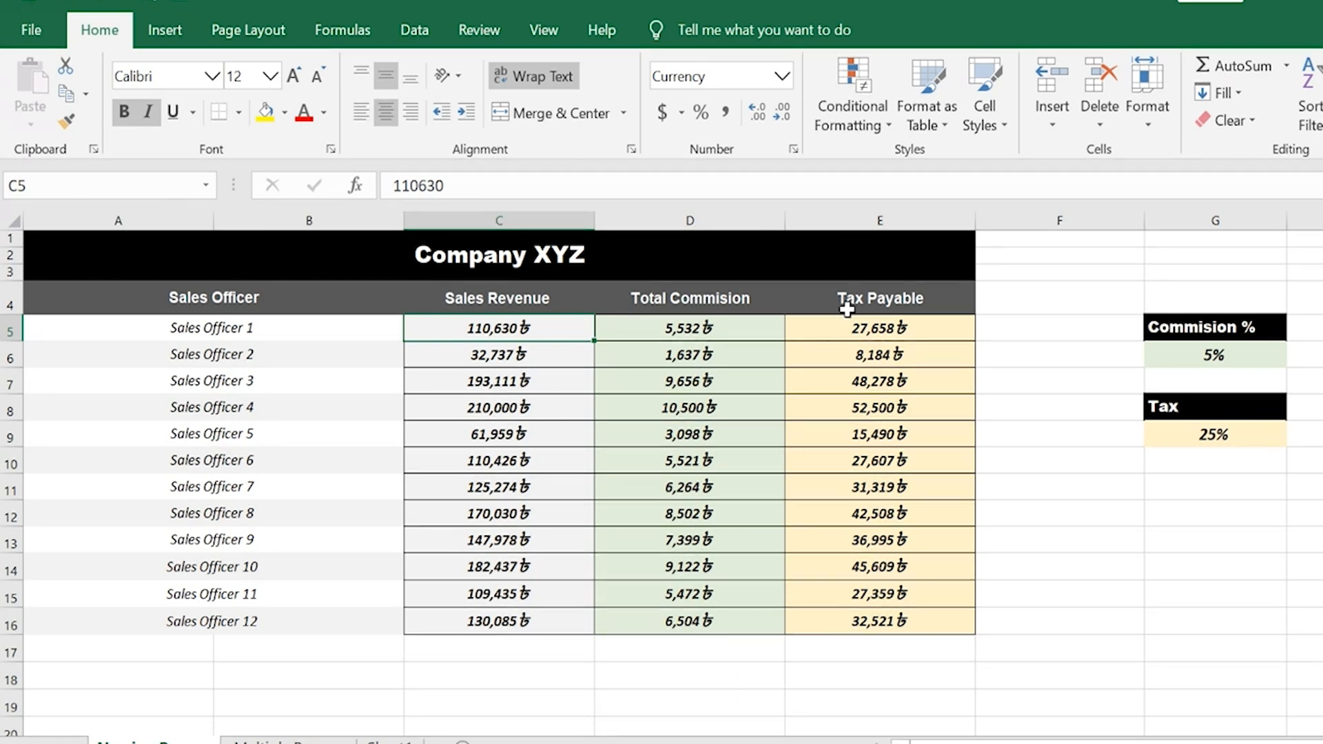
- Name the commission amounts in D5:D16 Total_Commision
{"action": "left_click", "coordinate": [768, 295]}
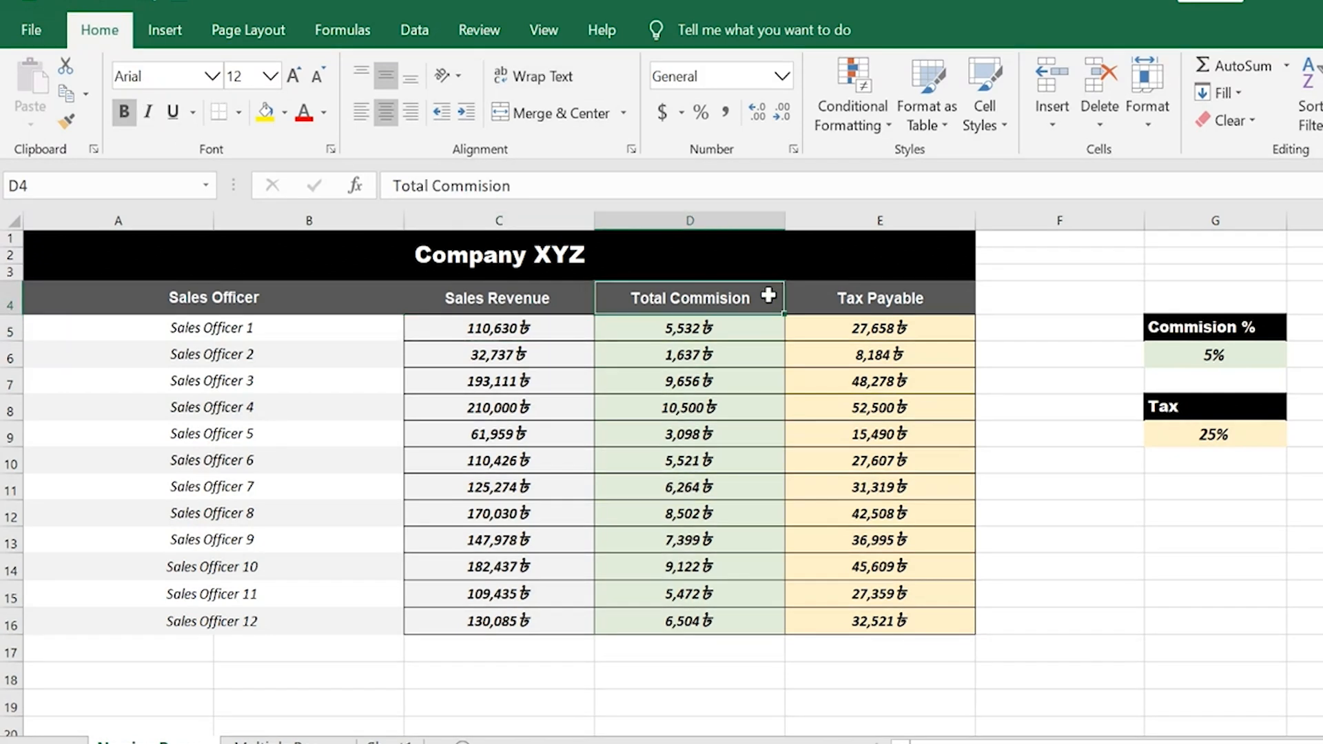
{"action": "left_click", "coordinate": [767, 336]}
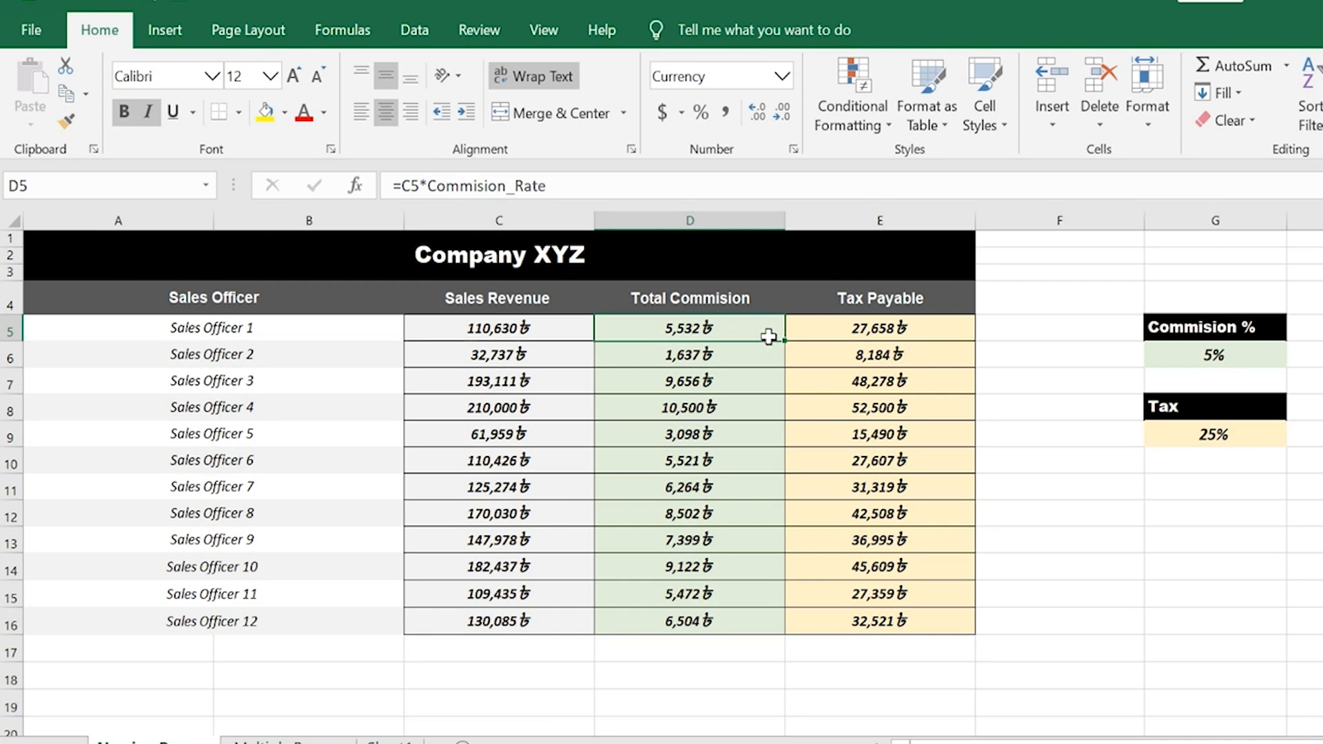
{"action": "left_click_drag", "start_coordinate": [765, 334], "coordinate": [756, 621]}
{"action": "left_click", "coordinate": [164, 184]}
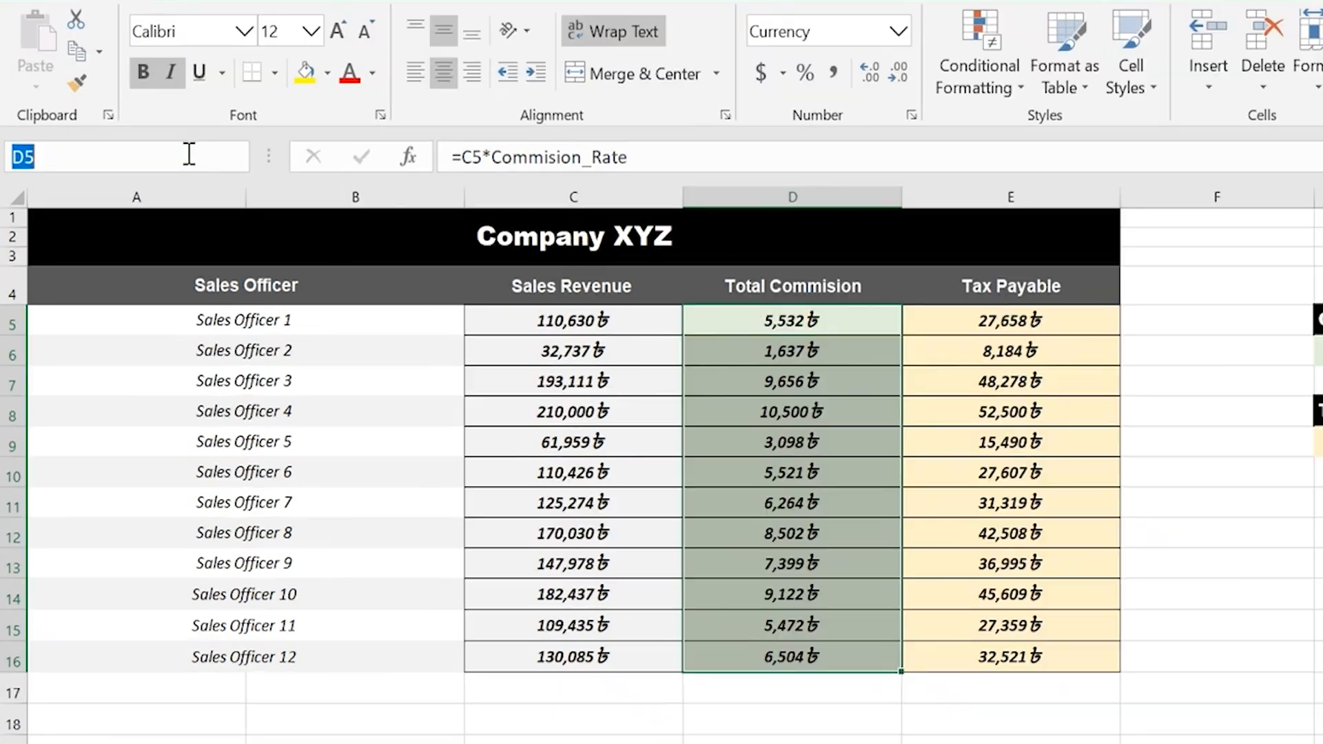
{"action": "type", "text": "Total_Commision"}
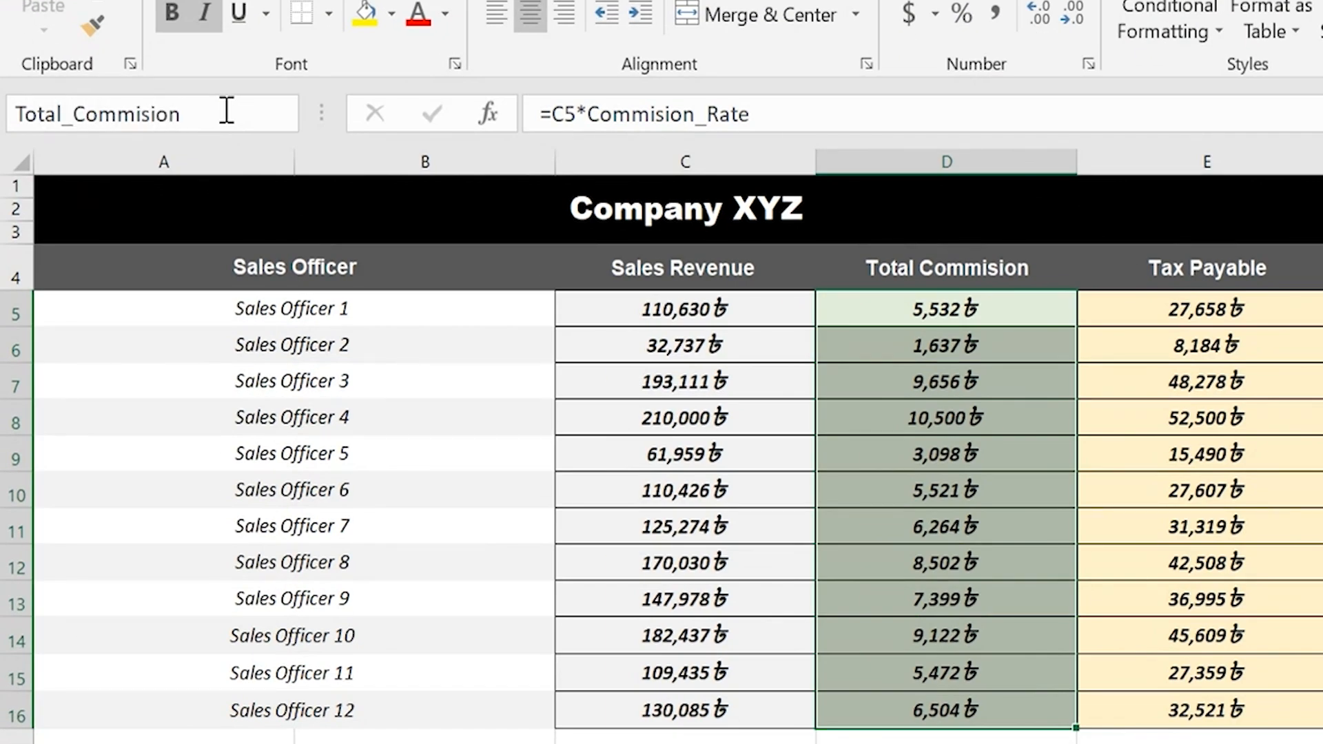
{"action": "key", "text": "Return"}
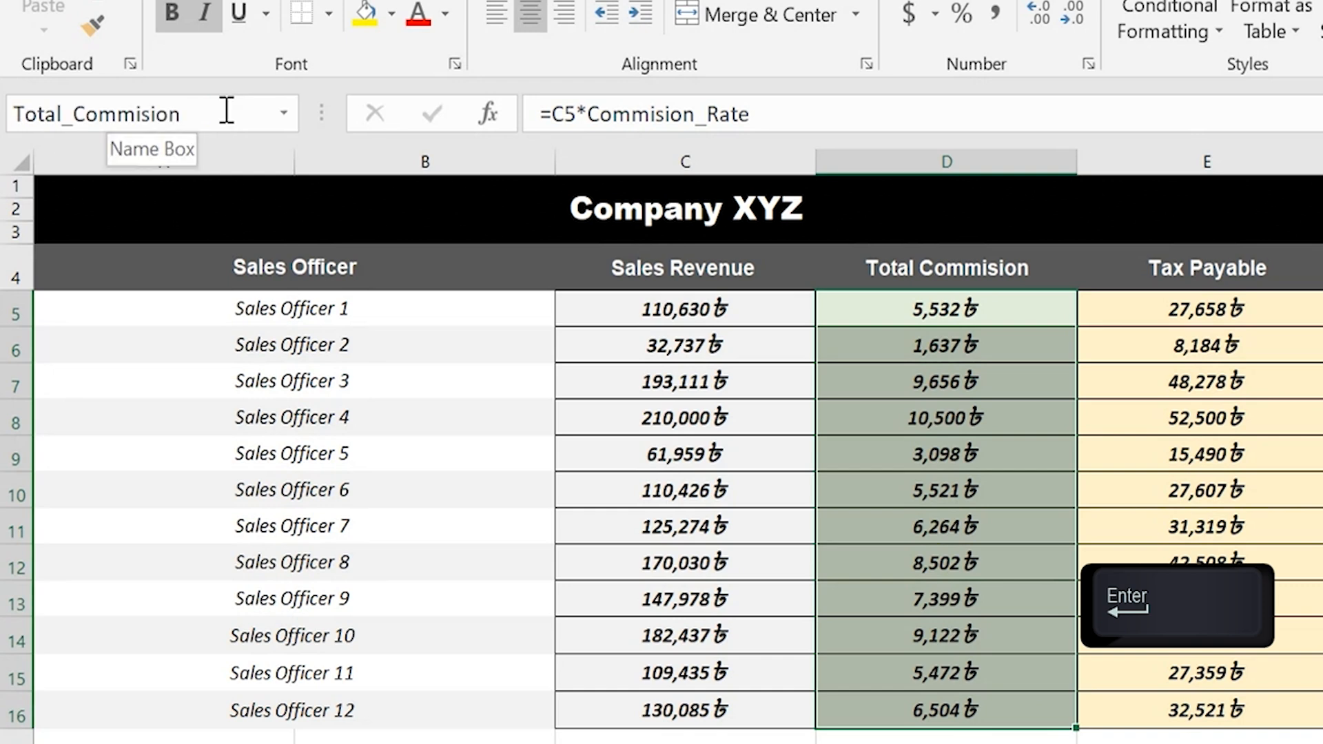
- Go to the Total_Commision named range to check which cells it covers
{"action": "left_click", "coordinate": [226, 110]}
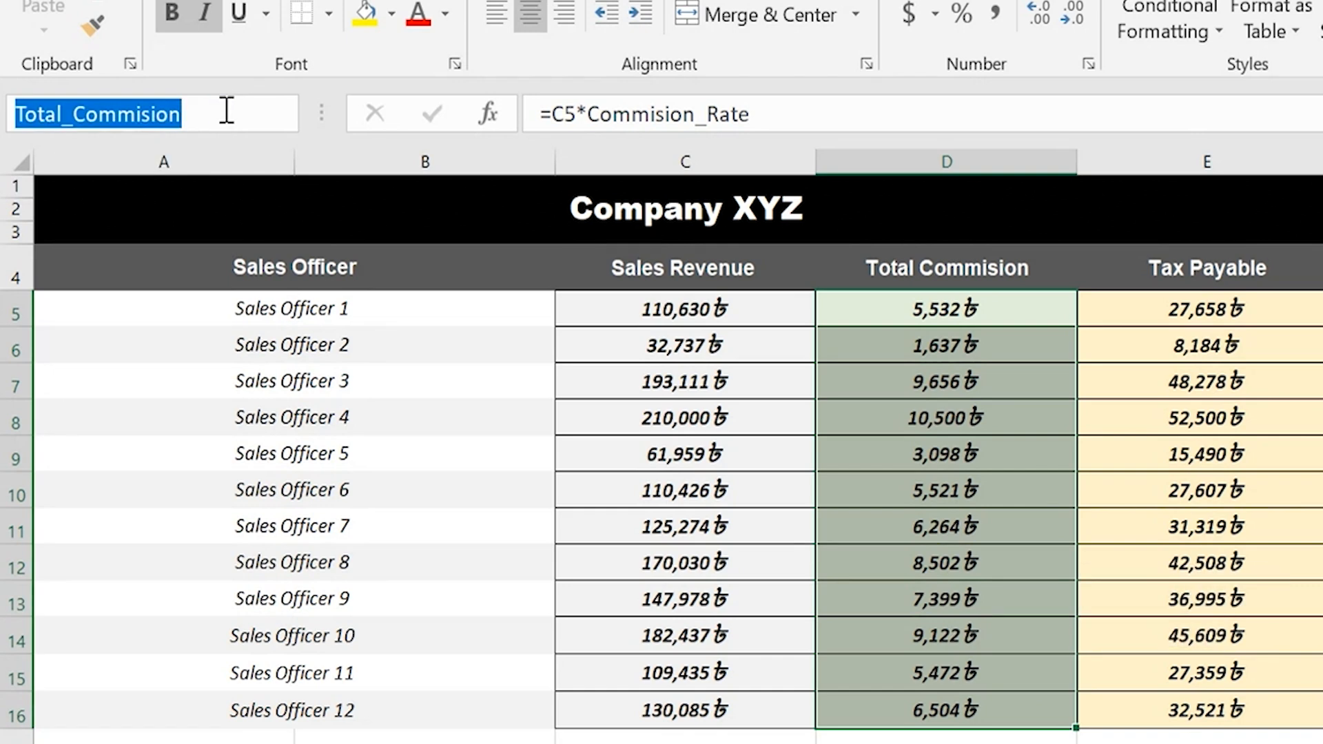
{"action": "left_click", "coordinate": [227, 110]}
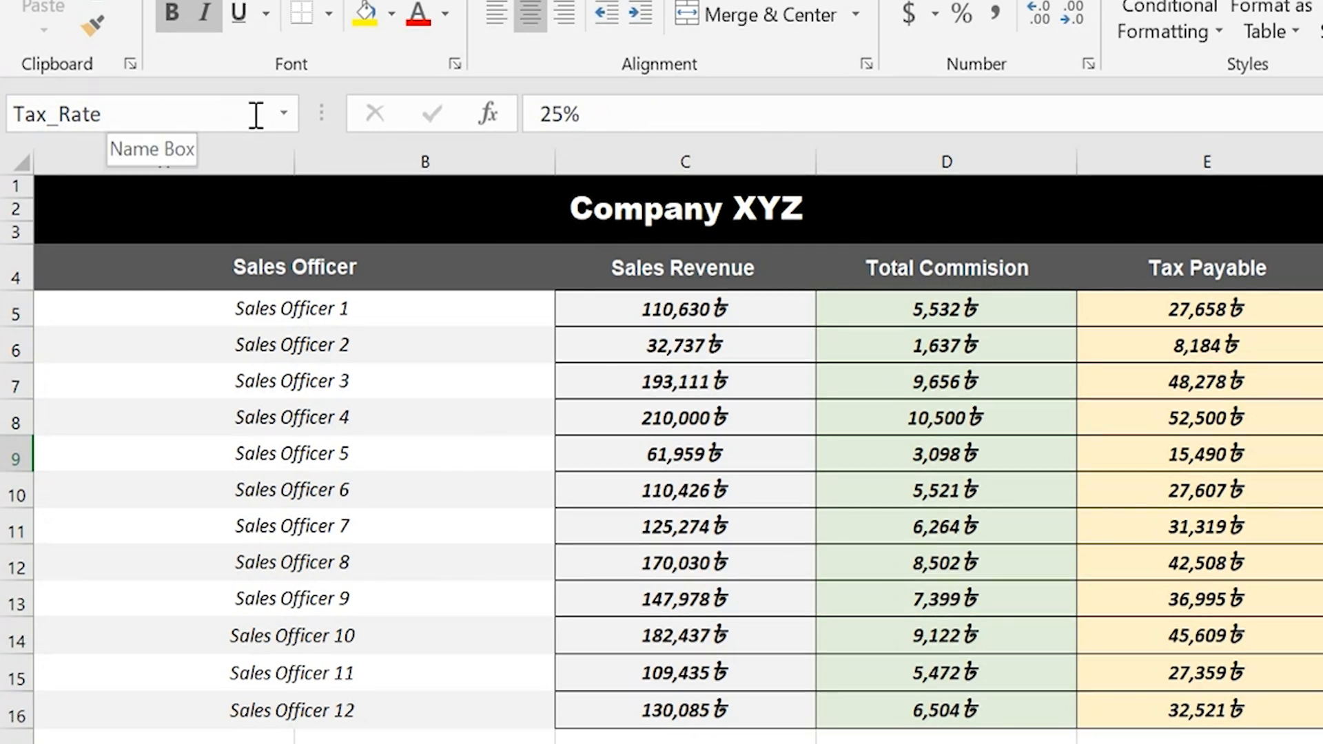
{"action": "left_click", "coordinate": [283, 113]}
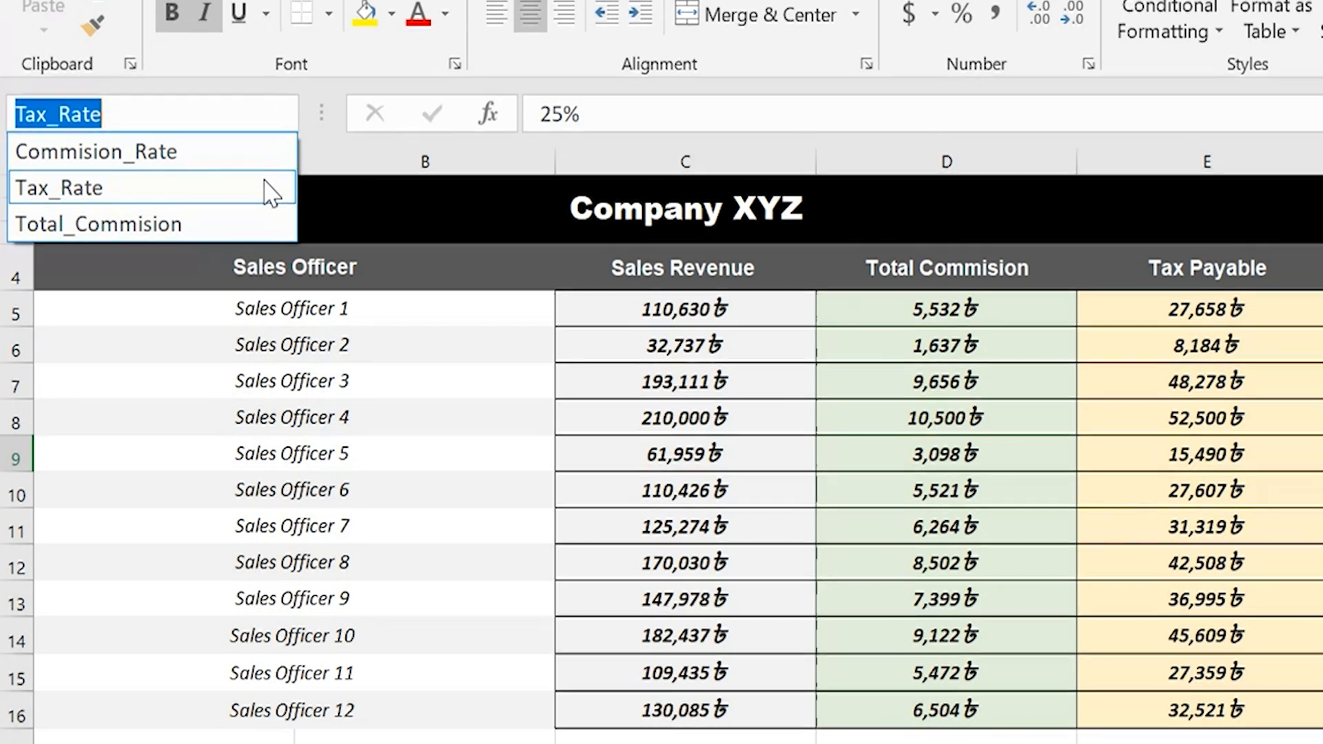
{"action": "left_click", "coordinate": [270, 223]}
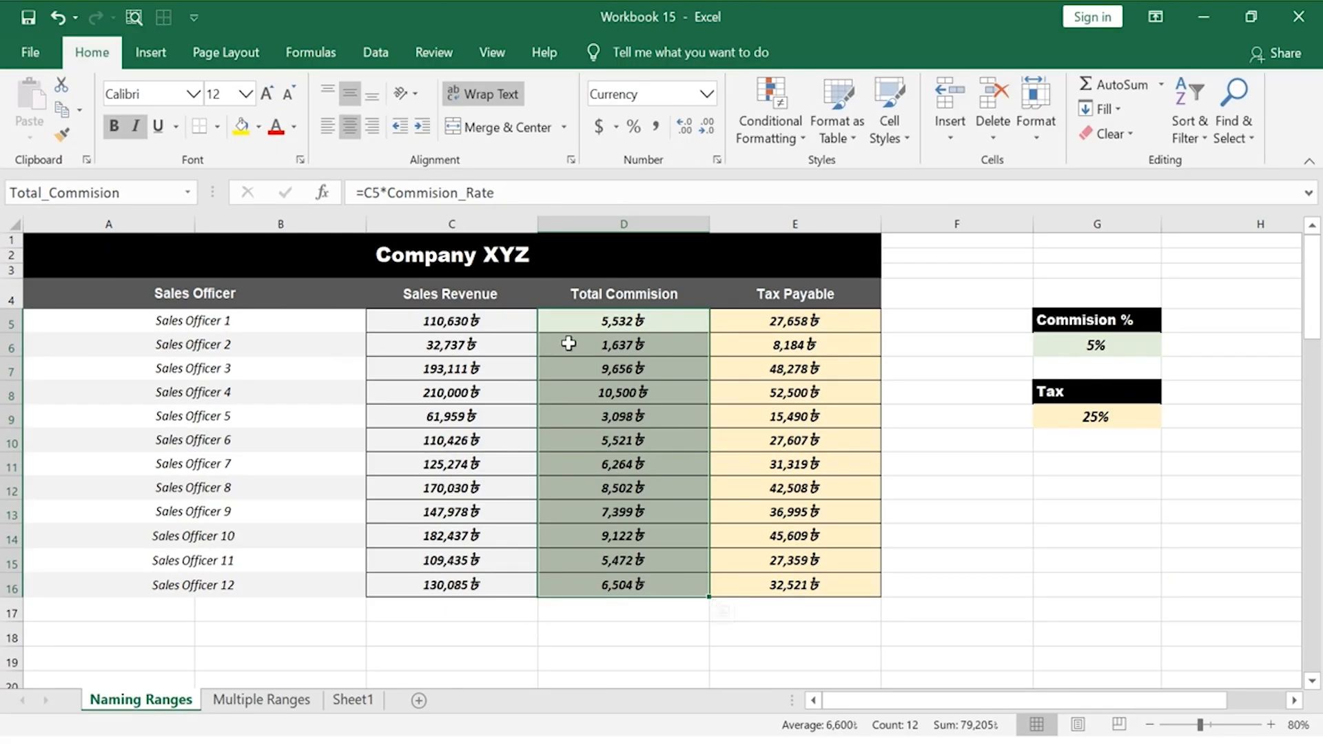
{"action": "left_click", "coordinate": [504, 328]}
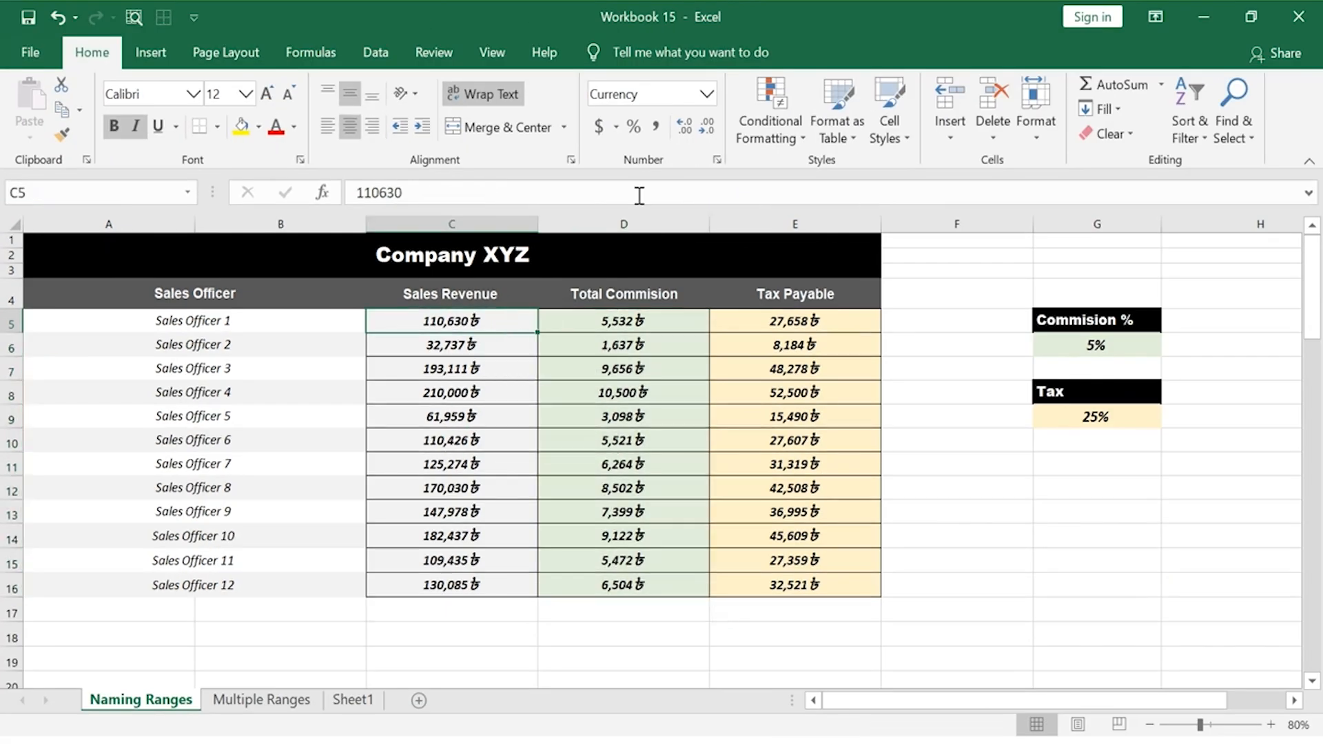
- Start defining a new name, Tax_Payable, for the tax amounts in E5:E16
{"action": "left_click", "coordinate": [333, 55]}
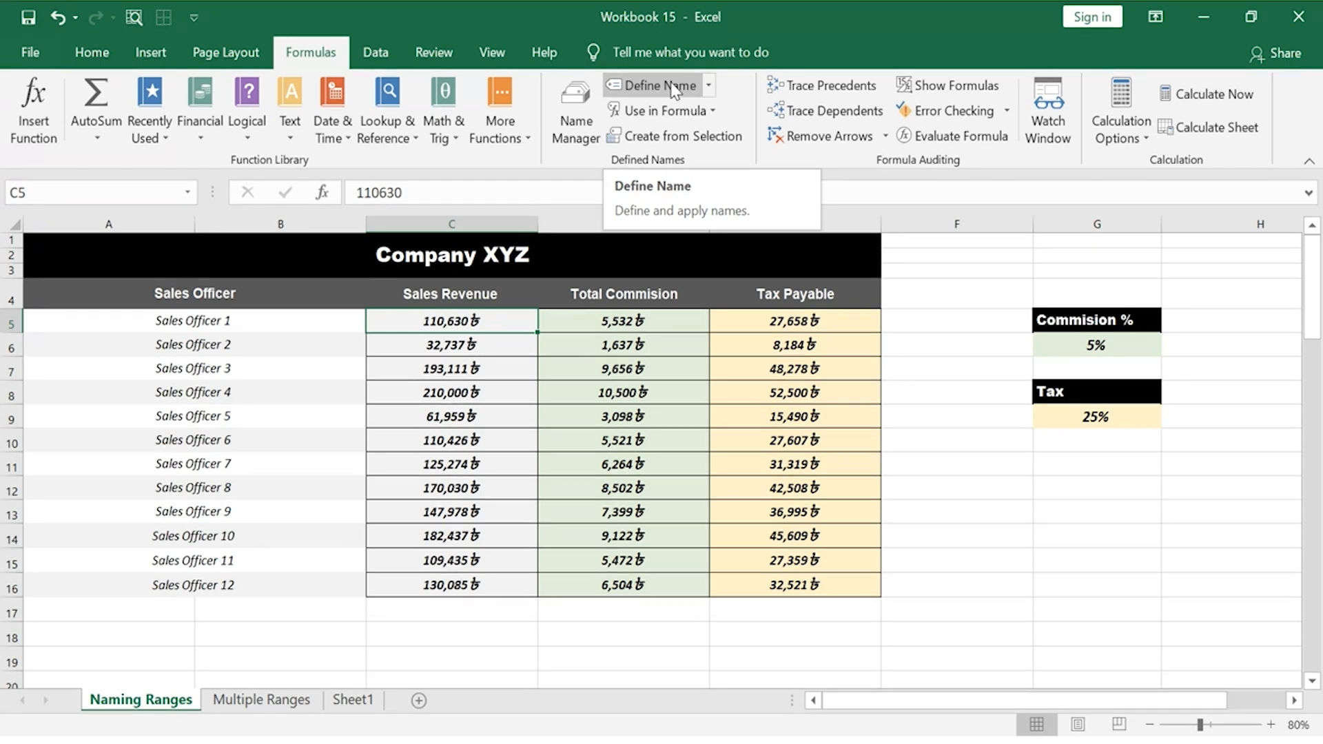
{"action": "left_click", "coordinate": [856, 300]}
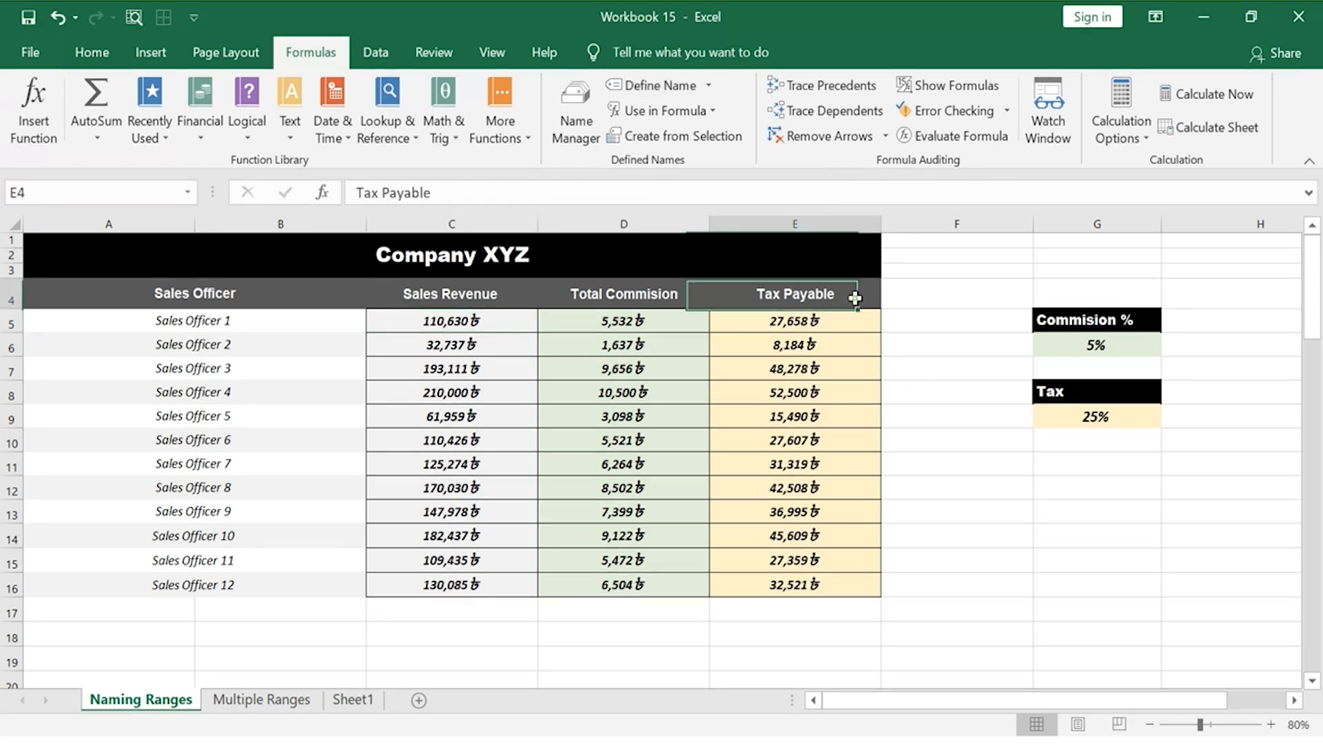
{"action": "left_click", "coordinate": [860, 327]}
{"action": "key", "text": "ctrl+shift+Down"}
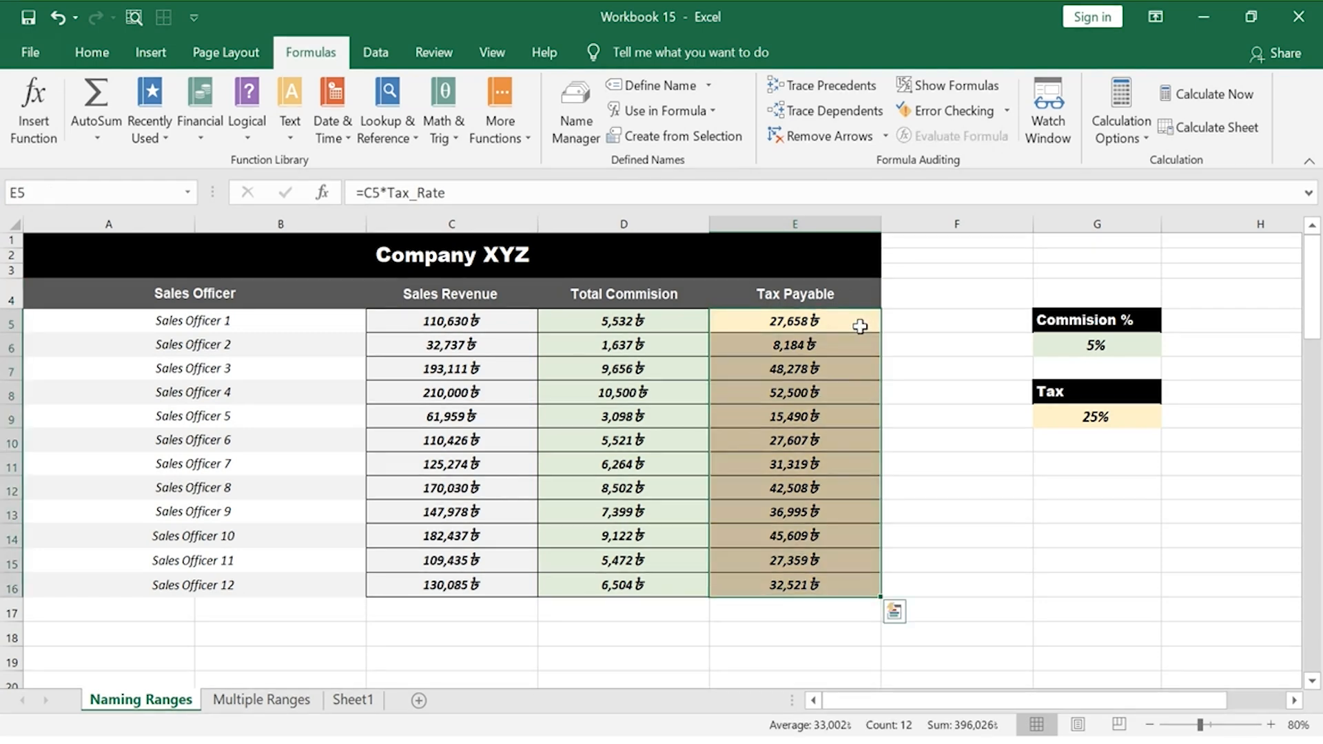
{"action": "left_click", "coordinate": [688, 88]}
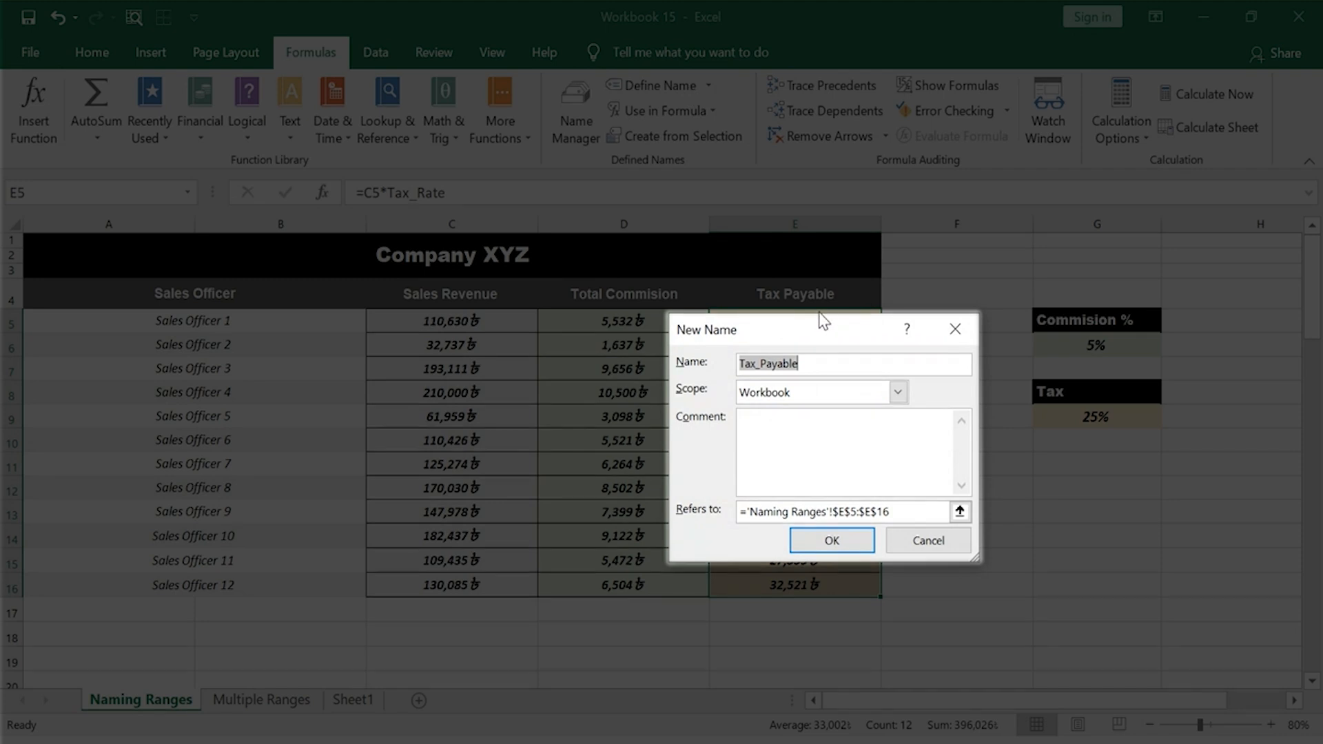
{"action": "left_click", "coordinate": [837, 365]}
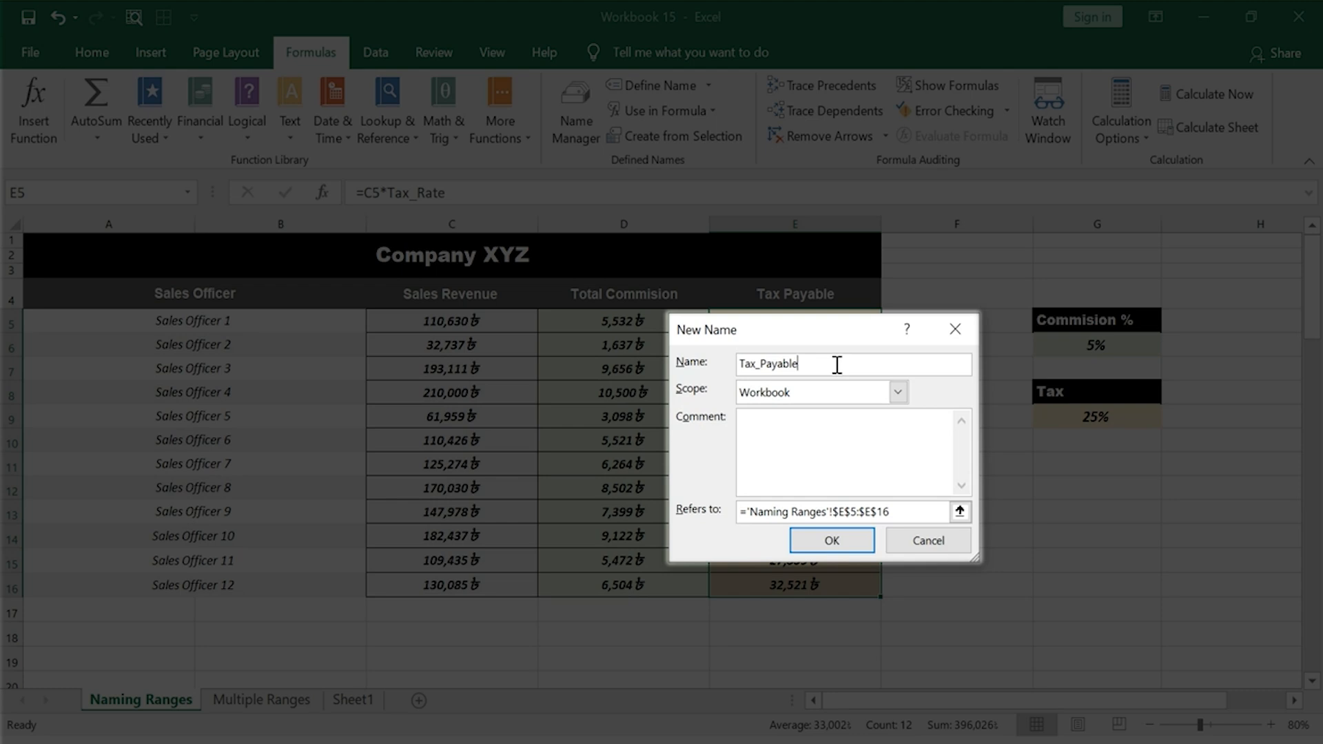
- Set the scope of the Tax_Payable name to Workbook and create the name
{"action": "left_click", "coordinate": [866, 393]}
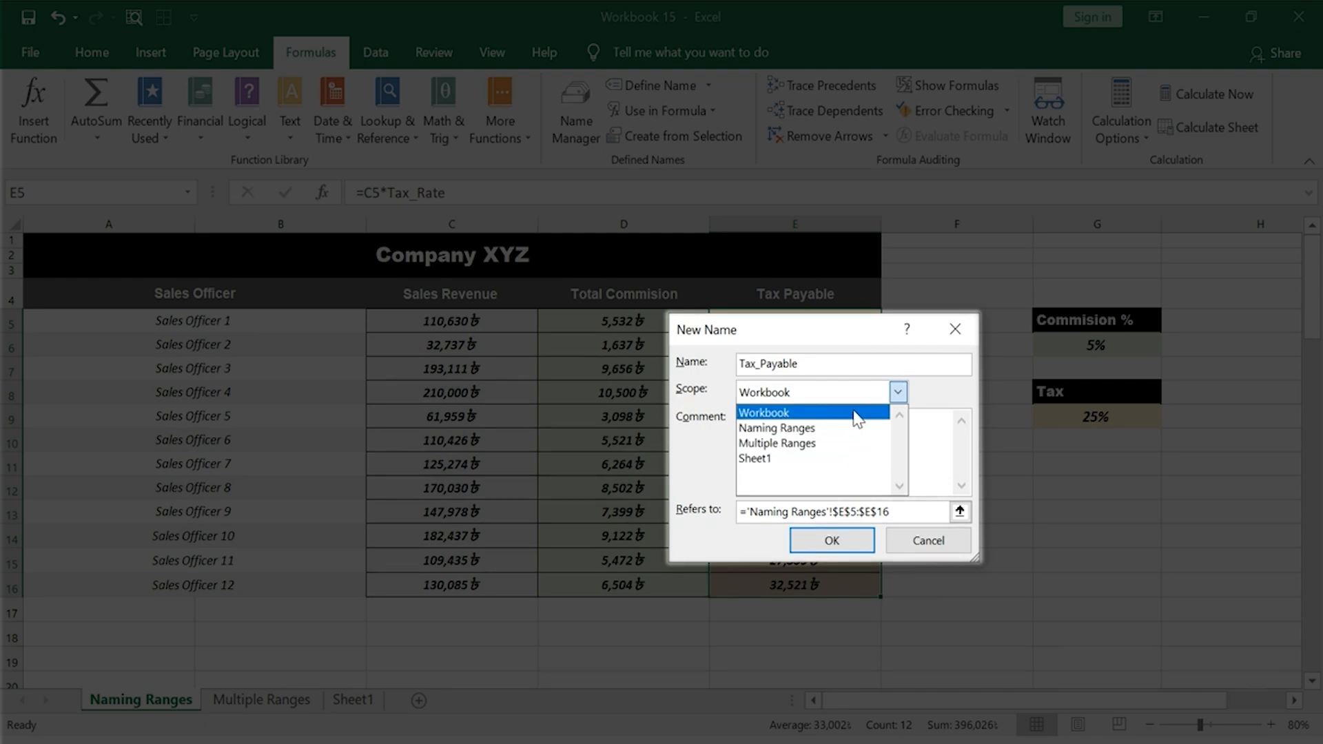
{"action": "left_click", "coordinate": [854, 413]}
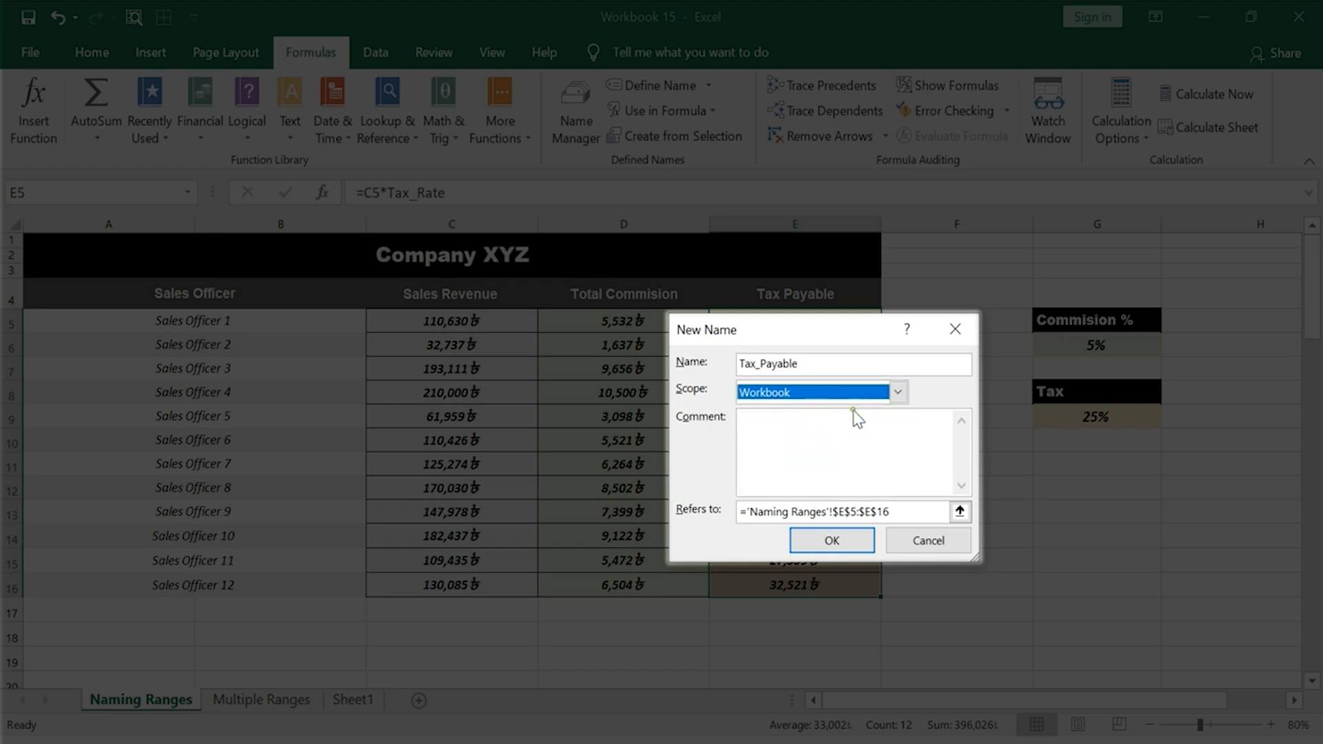
{"action": "left_click", "coordinate": [898, 392]}
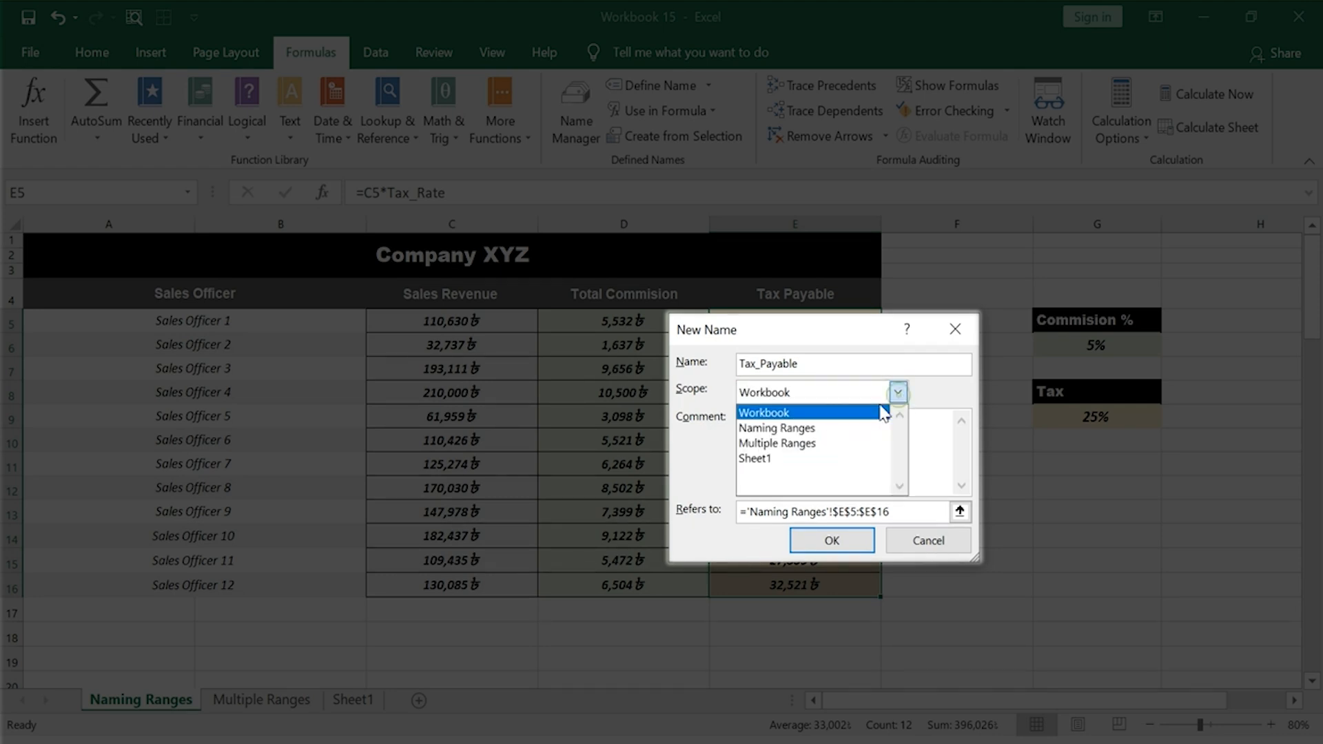
{"action": "left_click", "coordinate": [843, 460]}
{"action": "left_click", "coordinate": [832, 398]}
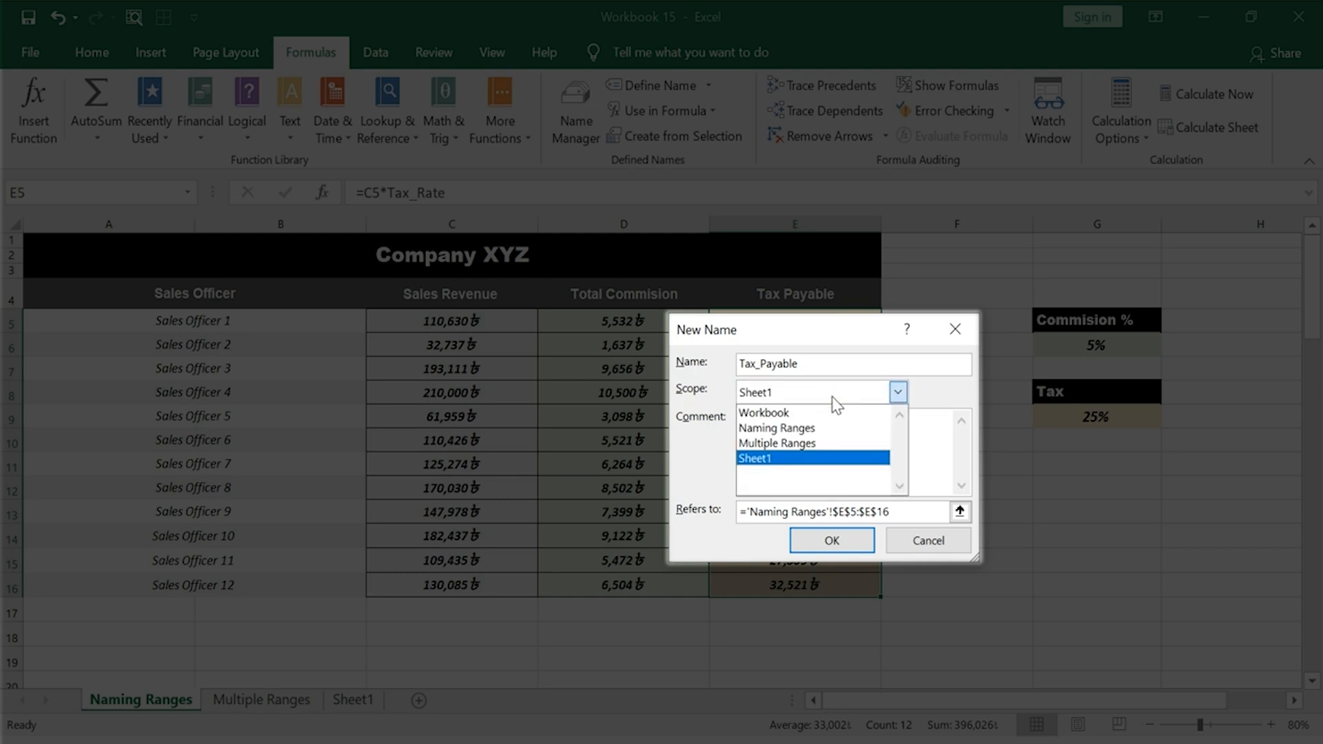
{"action": "left_click", "coordinate": [833, 398]}
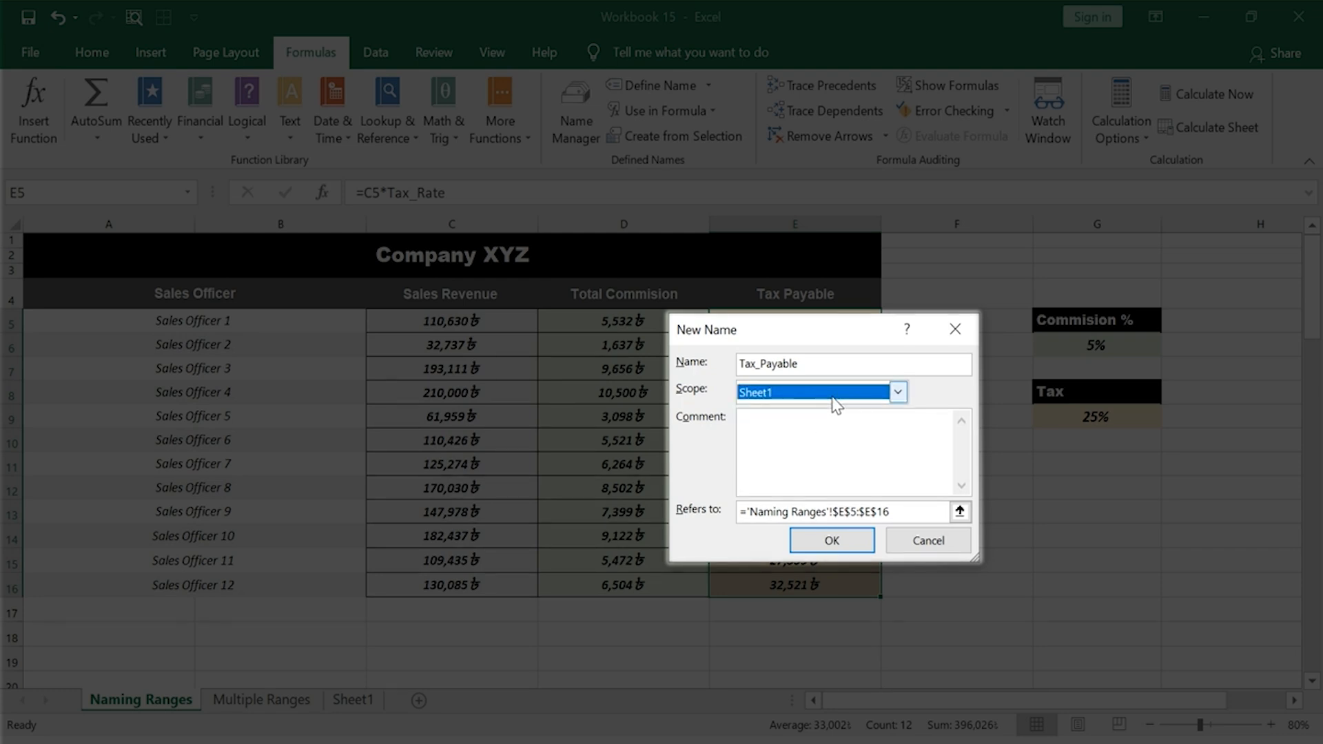
{"action": "left_click", "coordinate": [832, 398]}
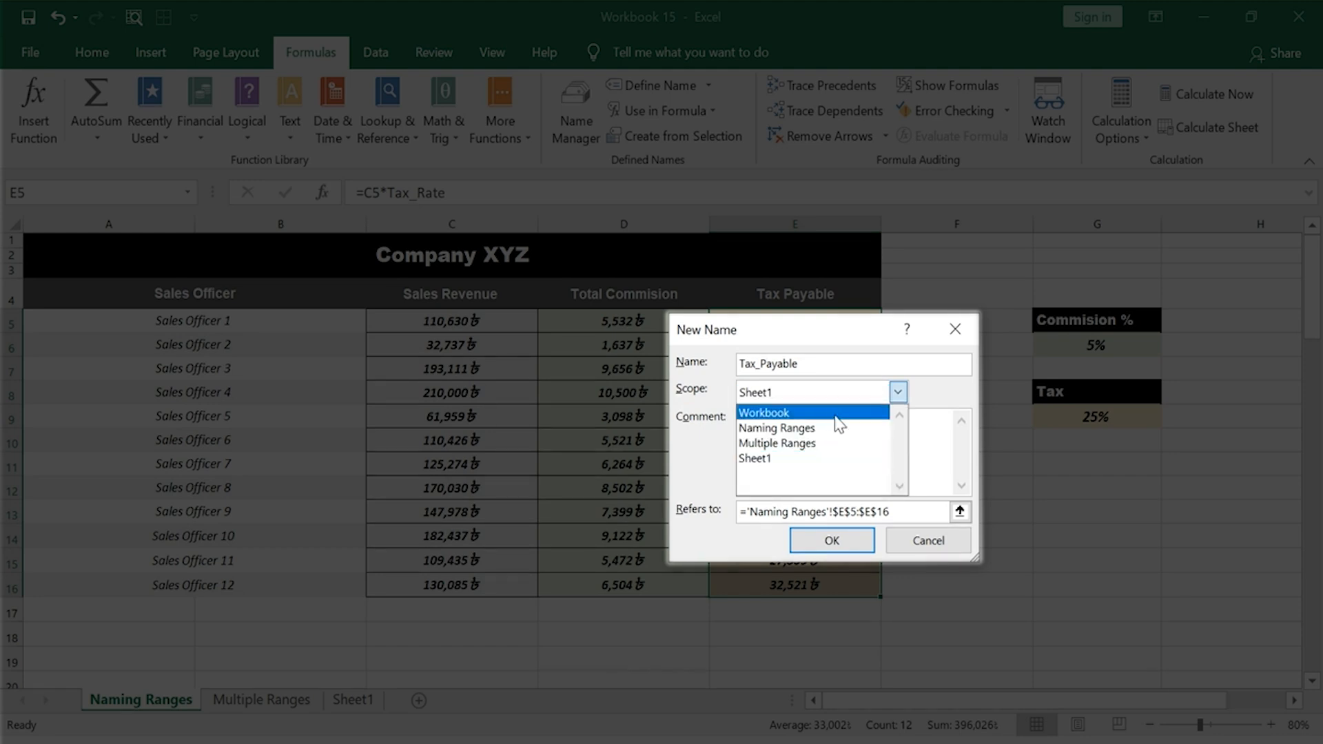
{"action": "left_click", "coordinate": [835, 417]}
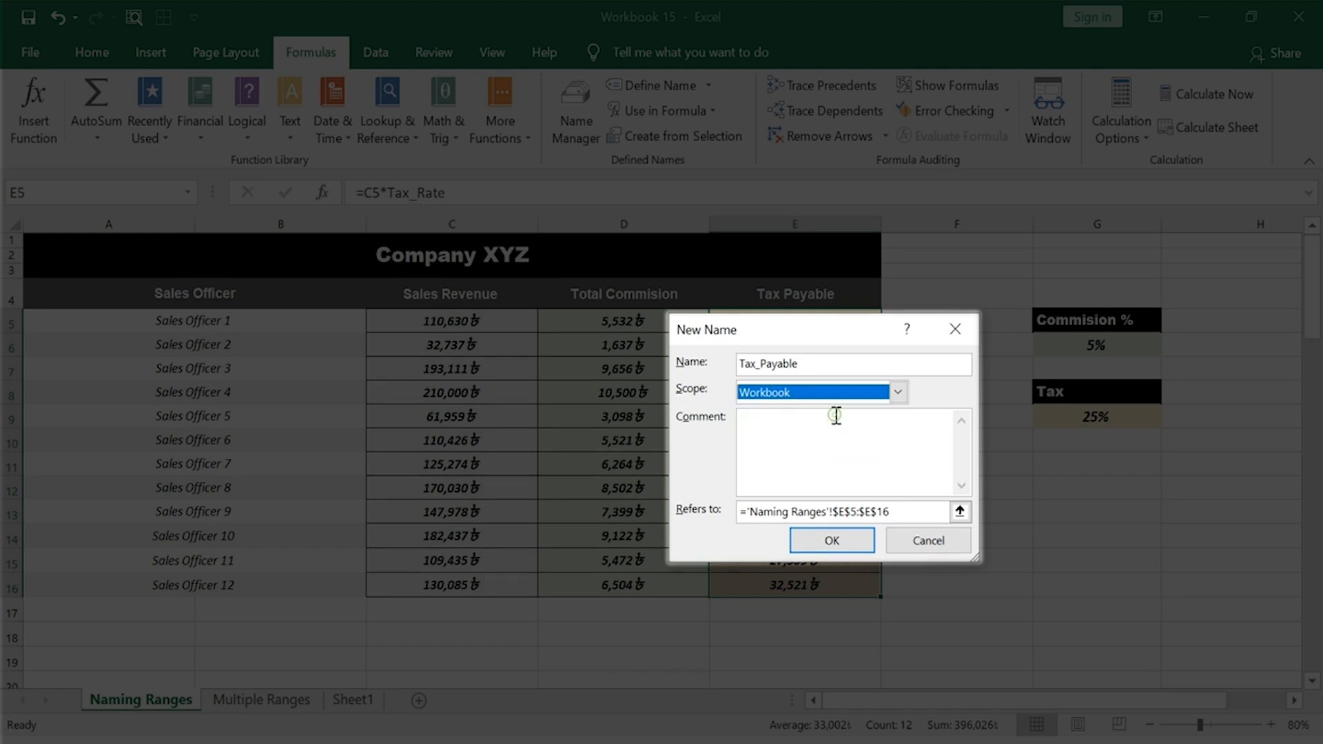
{"action": "left_click", "coordinate": [831, 540]}
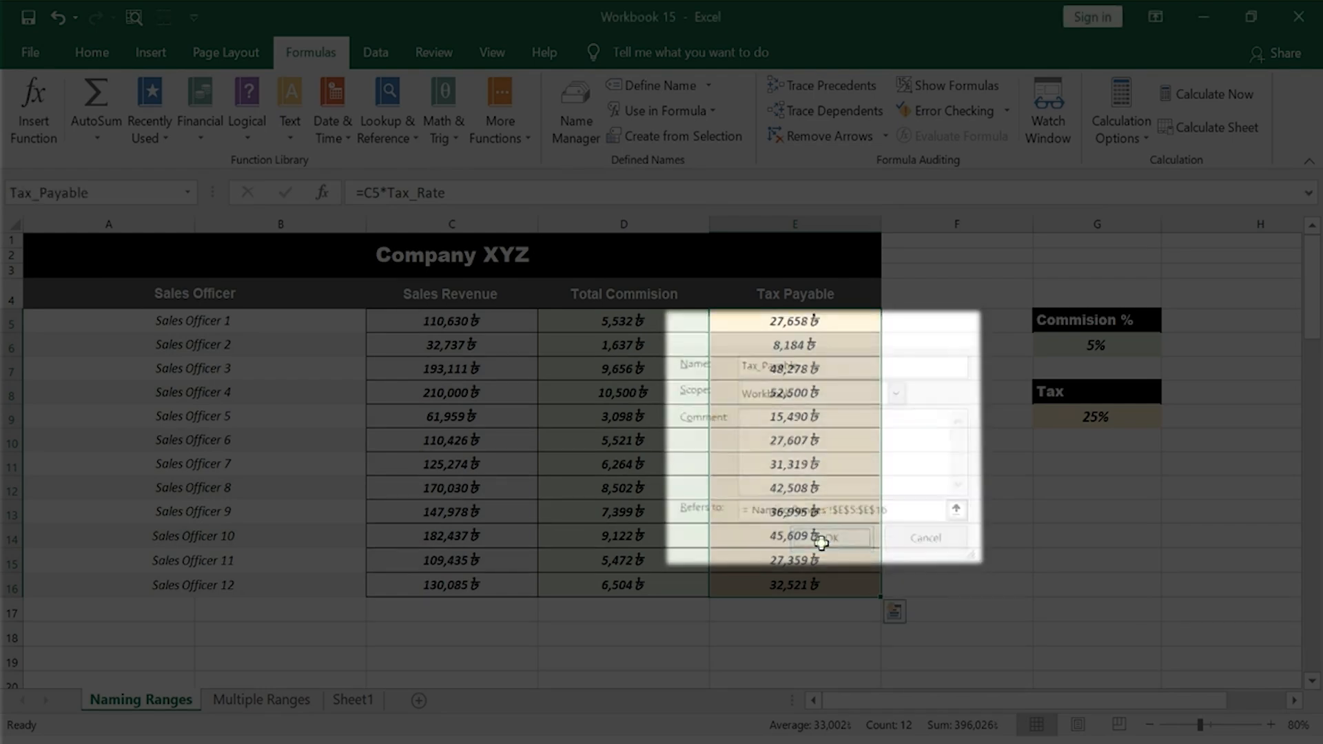
- Check the list of defined names for the Tax_Payable range
{"action": "left_click", "coordinate": [857, 323]}
{"action": "left_click", "coordinate": [187, 194]}
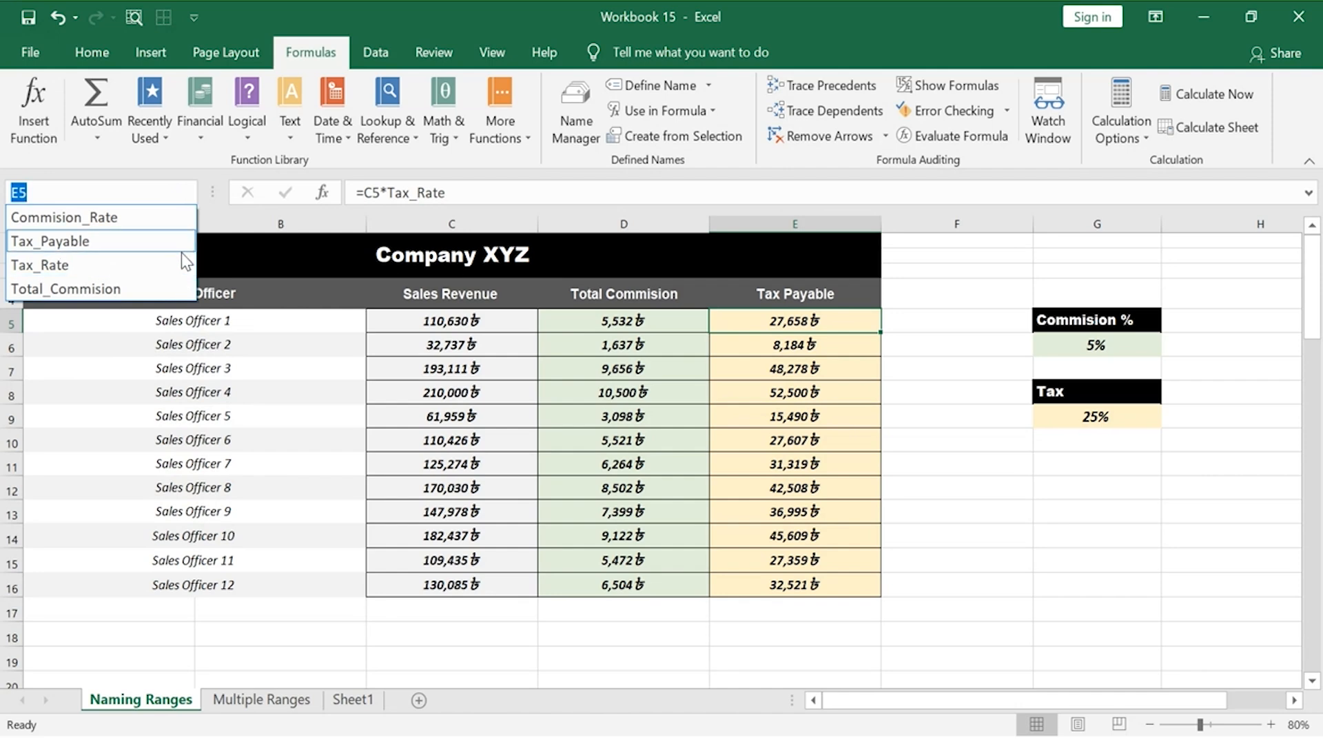
{"action": "left_click", "coordinate": [856, 288]}
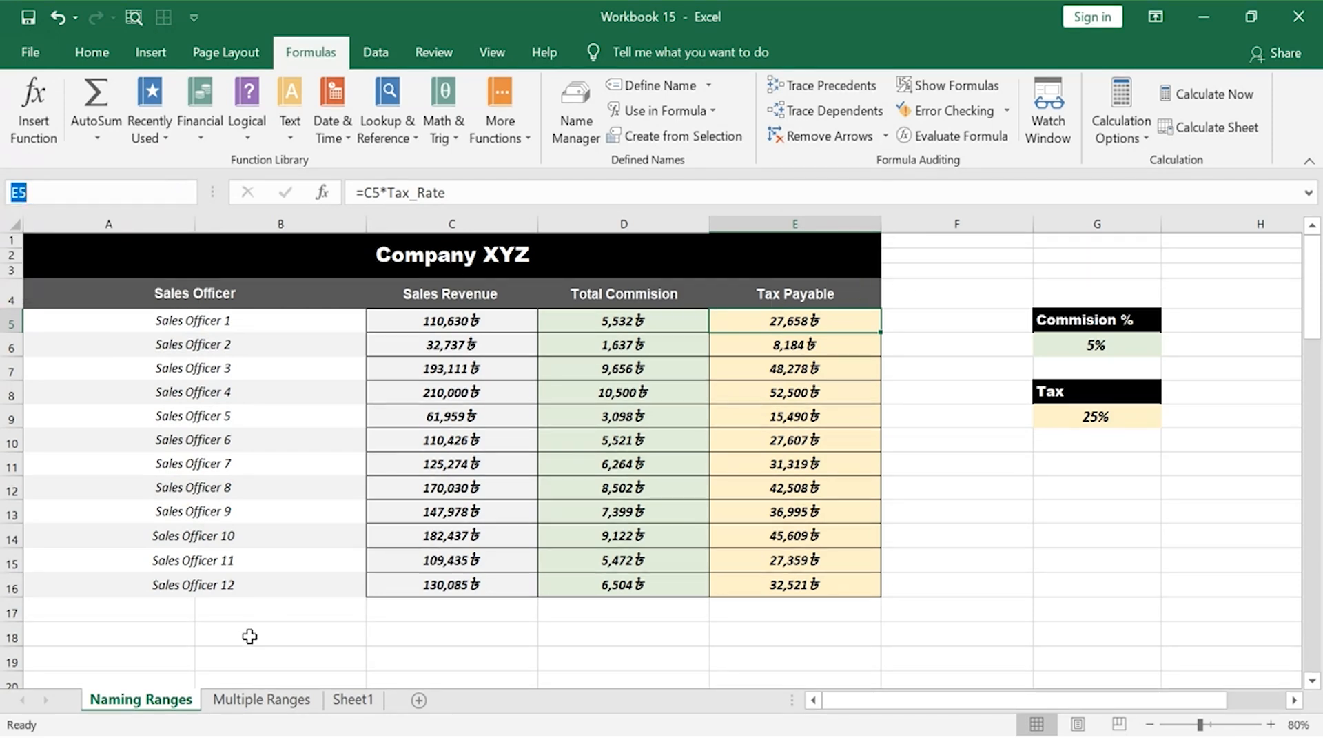
- Switch to the Multiple Ranges sheet and go through the row 4 headers from Sales Officer to Tax Payable (2019)
{"action": "left_click", "coordinate": [235, 709]}
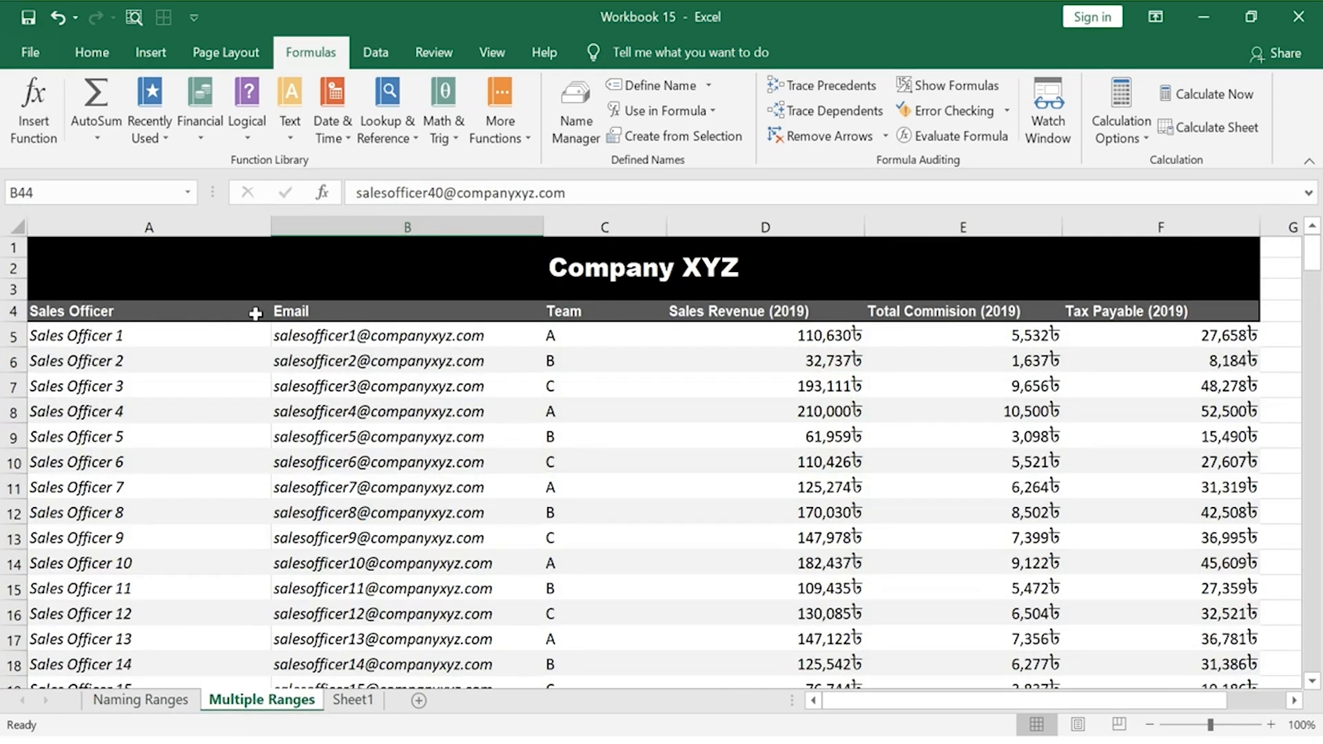
{"action": "left_click", "coordinate": [195, 312]}
{"action": "key", "text": "Right"}
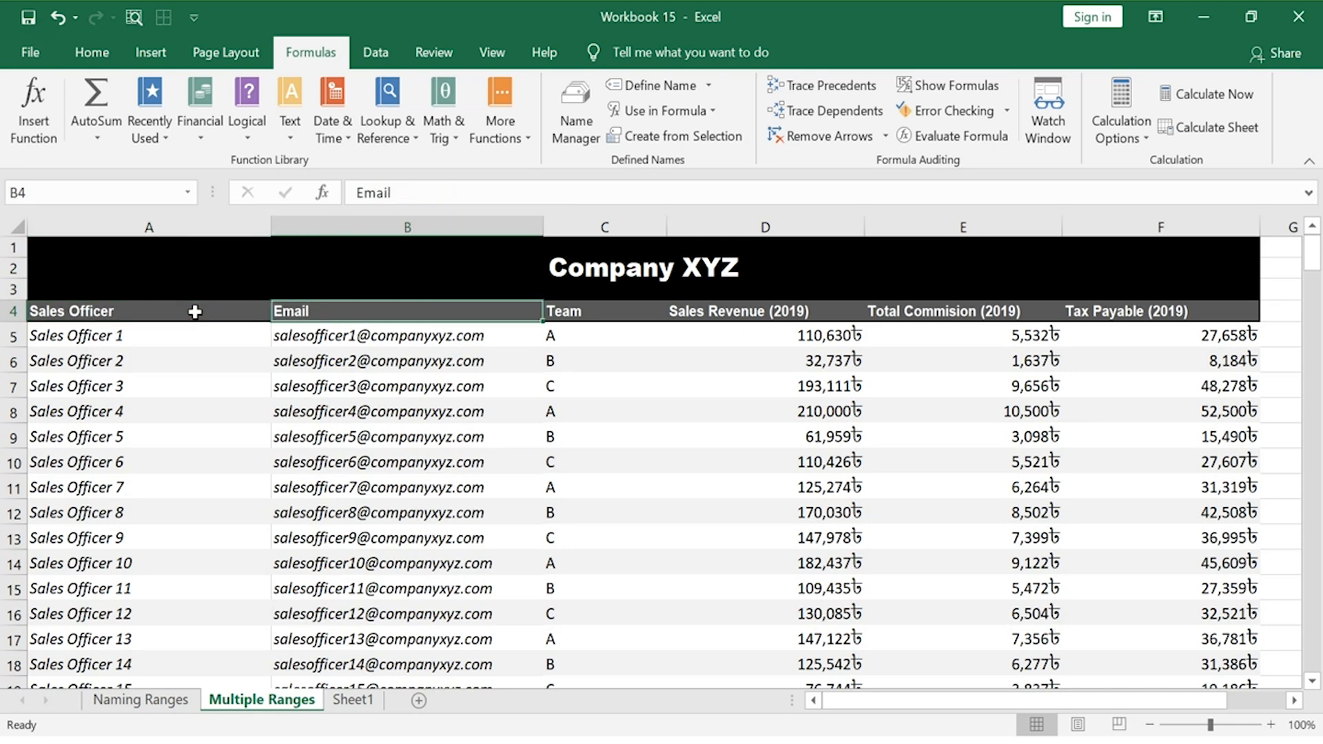
{"action": "key", "text": "Right"}
{"action": "key", "text": "Right"}
{"action": "key", "text": "Right"}
{"action": "key", "text": "Right"}
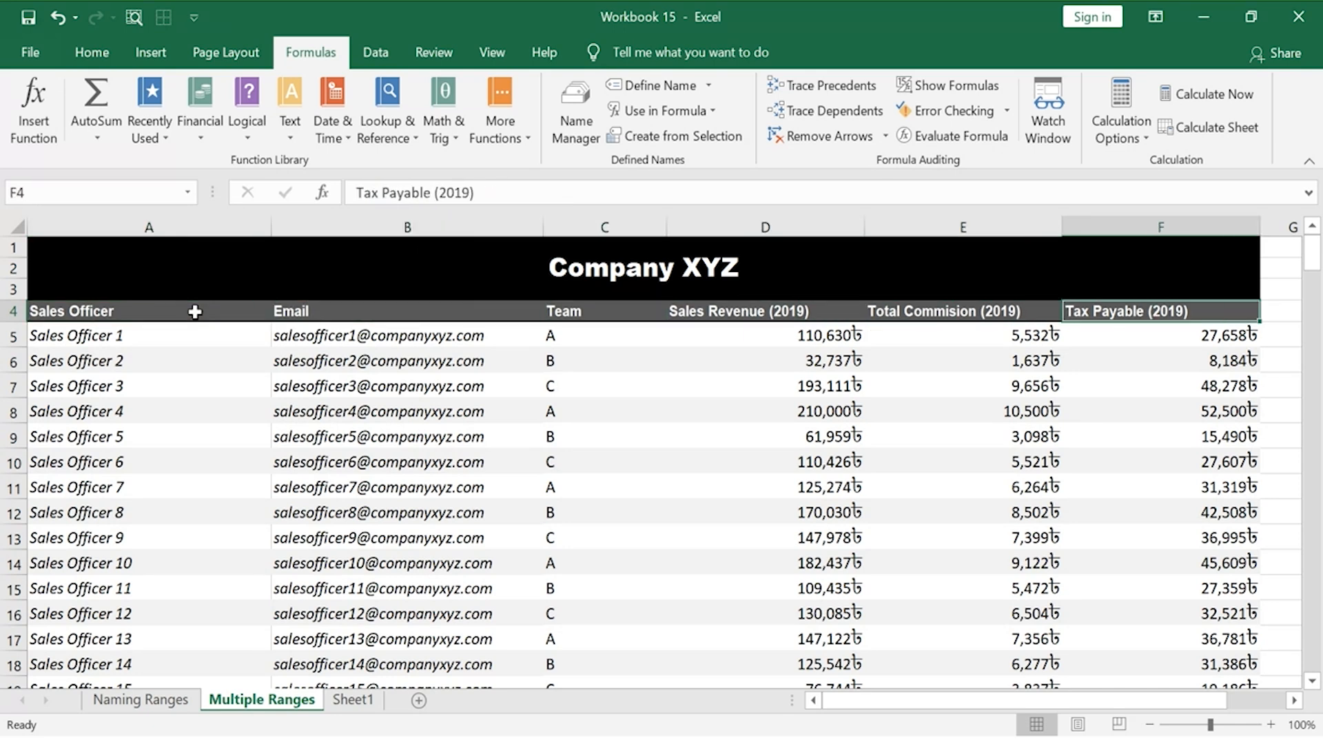
- Examine the entries beneath the Sales Officer, Email and Team headers of the table
{"action": "left_click", "coordinate": [195, 312]}
{"action": "key", "text": "Down"}
{"action": "key", "text": "Down"}
{"action": "key", "text": "Down"}
{"action": "key", "text": "Down"}
{"action": "key", "text": "Down"}
{"action": "key", "text": "Up"}
{"action": "key", "text": "Up"}
{"action": "key", "text": "Up"}
{"action": "key", "text": "Up"}
{"action": "key", "text": "Up"}
{"action": "key", "text": "Right"}
{"action": "key", "text": "Down"}
{"action": "key", "text": "Down"}
{"action": "key", "text": "Down"}
{"action": "key", "text": "Up"}
{"action": "key", "text": "Up"}
{"action": "key", "text": "Up"}
{"action": "key", "text": "Right"}
{"action": "key", "text": "Down"}
{"action": "key", "text": "Down"}
{"action": "key", "text": "Down"}
{"action": "key", "text": "Up"}
{"action": "key", "text": "Up"}
{"action": "key", "text": "Up"}
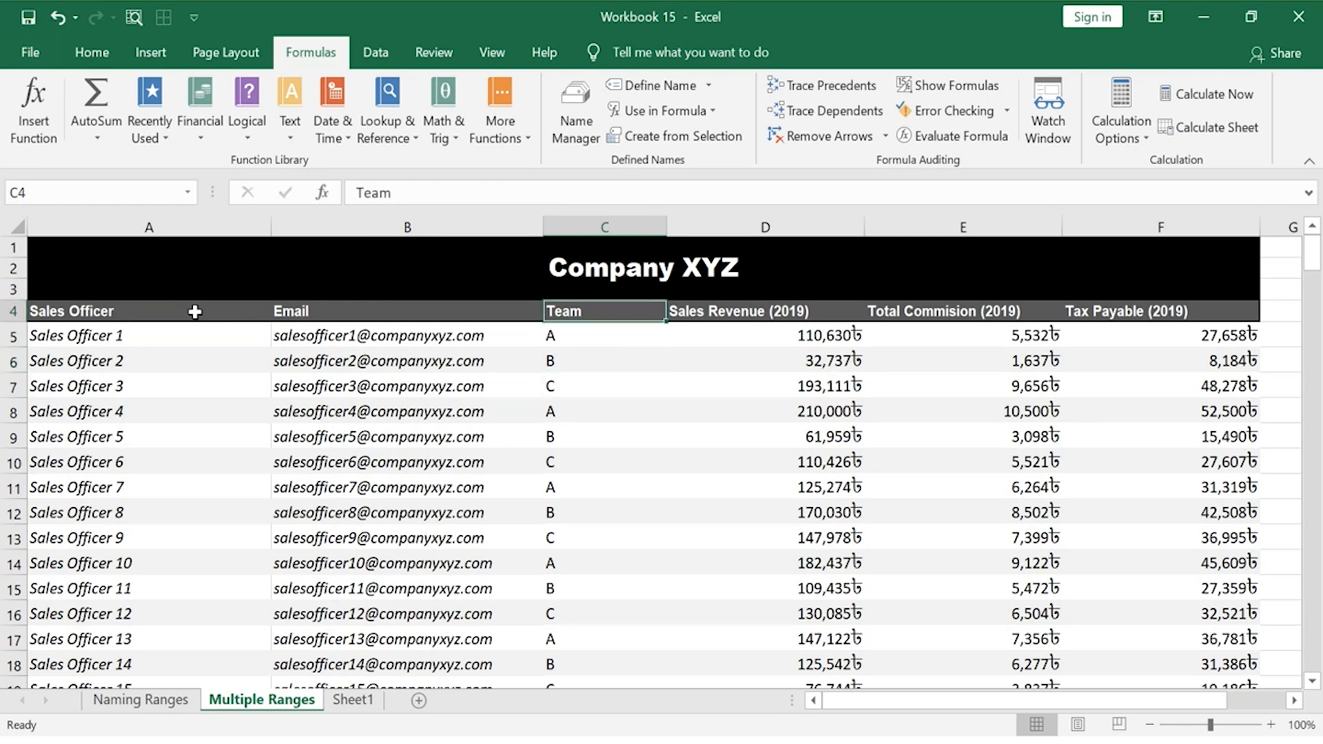
{"action": "left_click", "coordinate": [316, 274]}
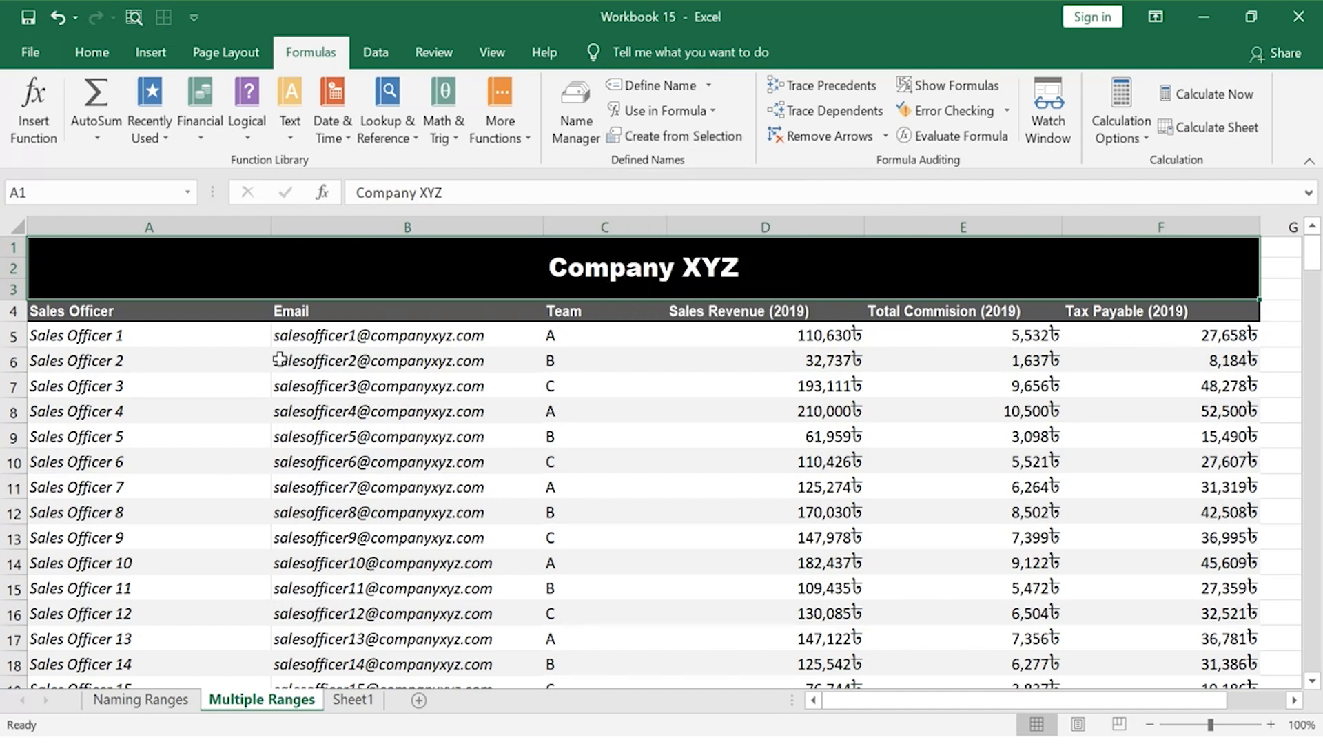
{"action": "left_click", "coordinate": [230, 313]}
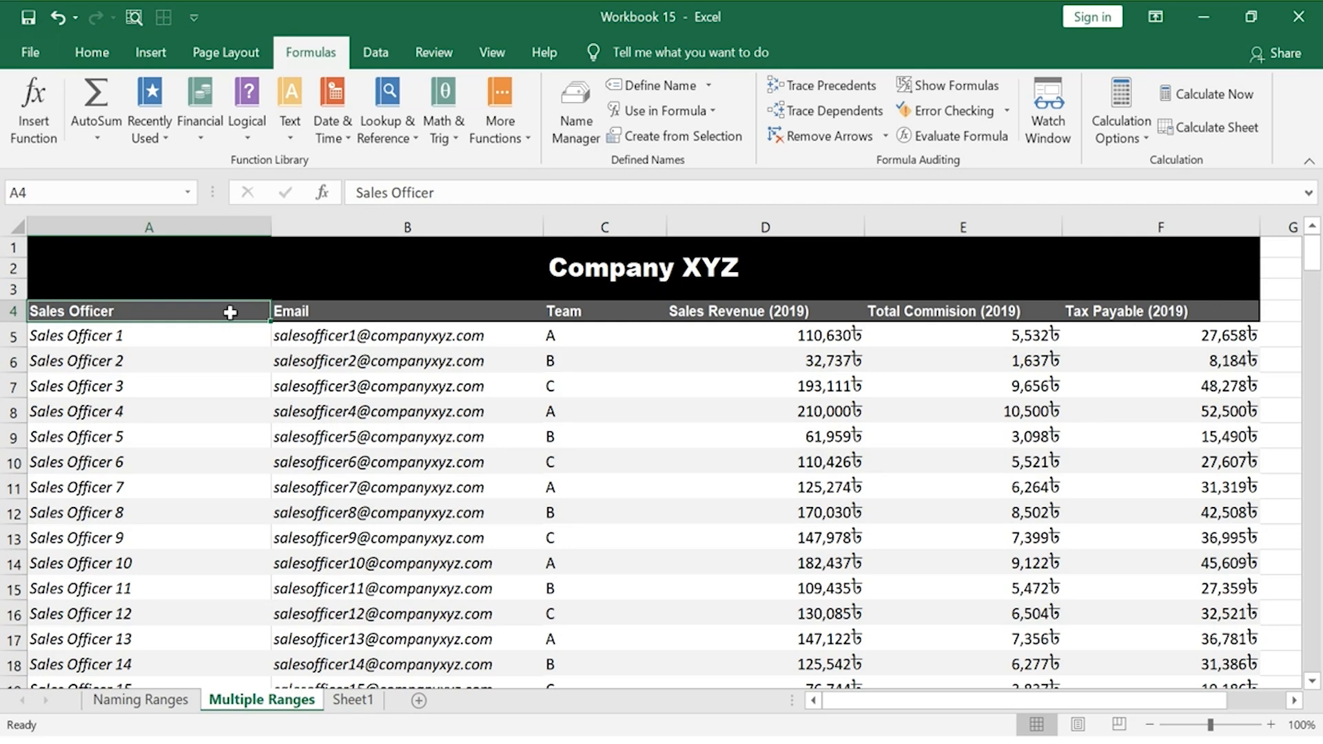
- Create names from the whole table A4:F204, headers included, using only the top row values as names
{"action": "key", "text": "ctrl+shift+Right"}
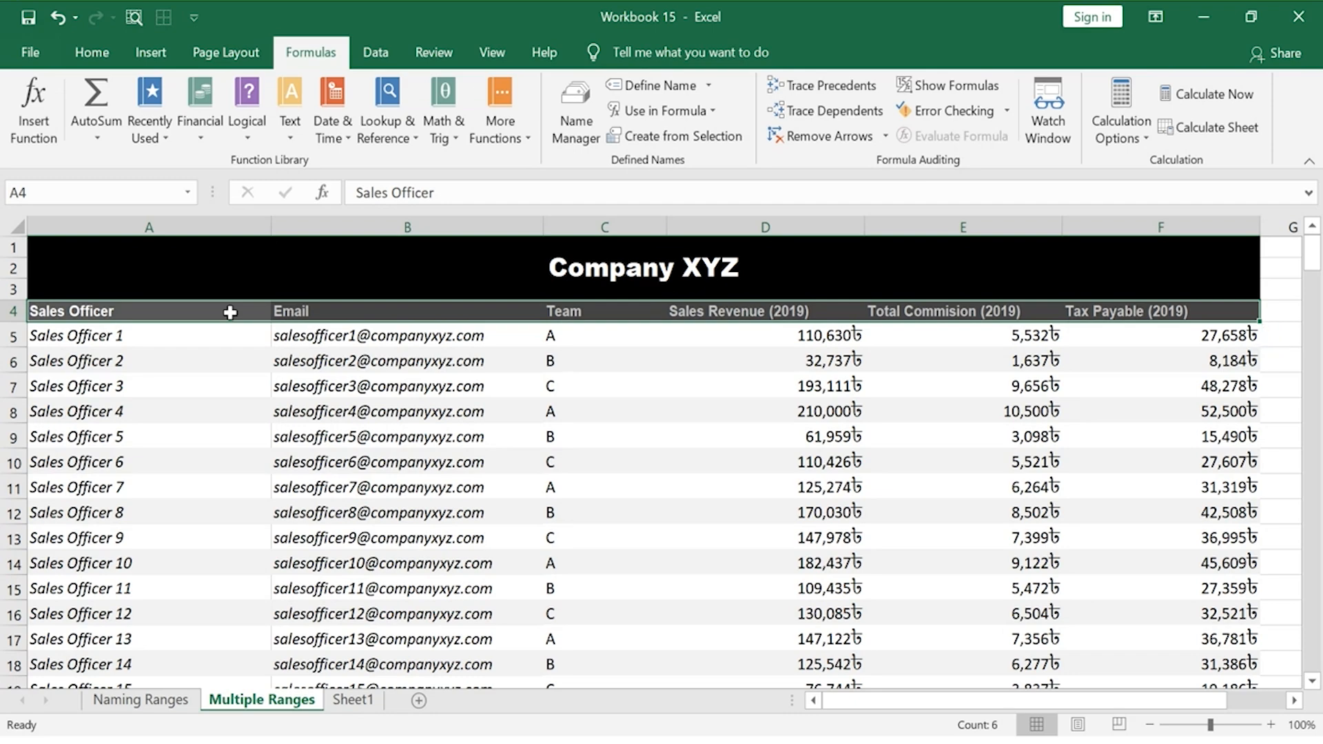
{"action": "key", "text": "ctrl+shift+Down"}
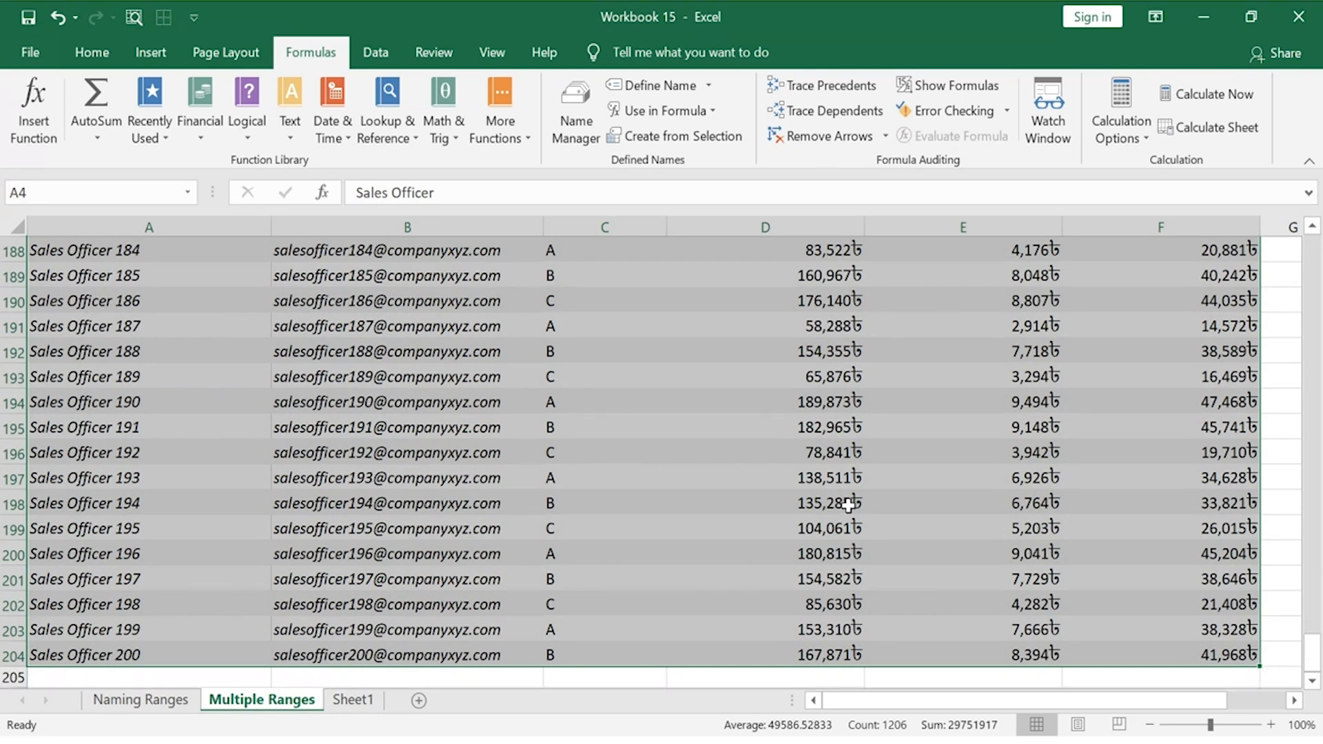
{"action": "left_click", "coordinate": [717, 137]}
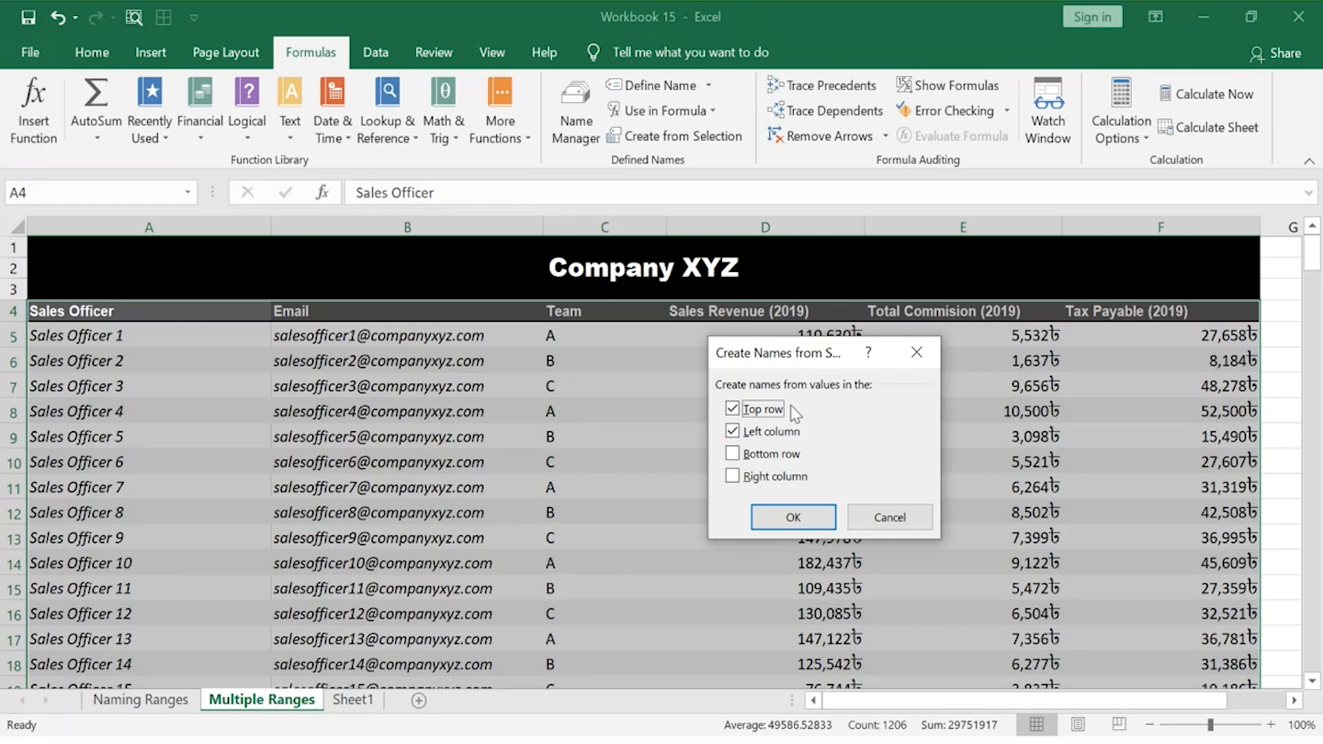
{"action": "left_click", "coordinate": [733, 432]}
{"action": "left_click", "coordinate": [793, 518]}
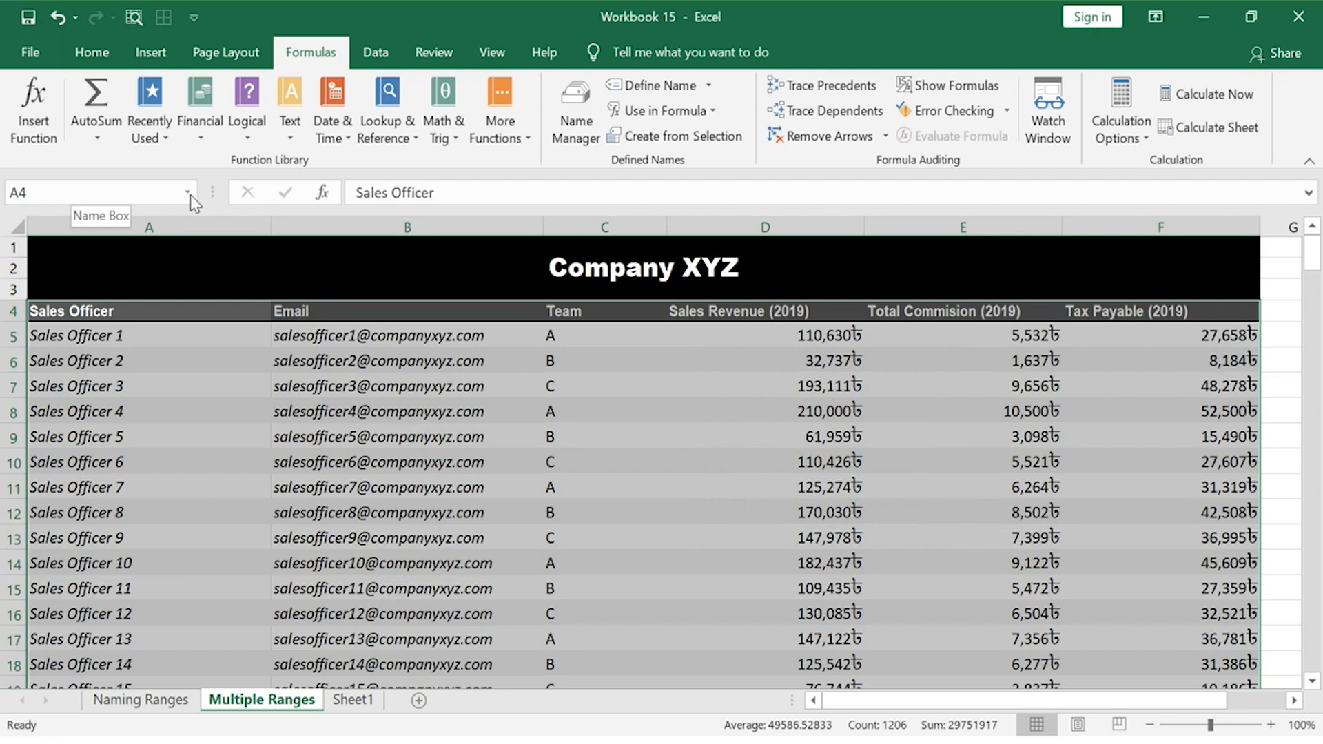
- Review the row 4 headers used as range names, from Sales Officer through Tax Payable (2019)
{"action": "left_click", "coordinate": [181, 312]}
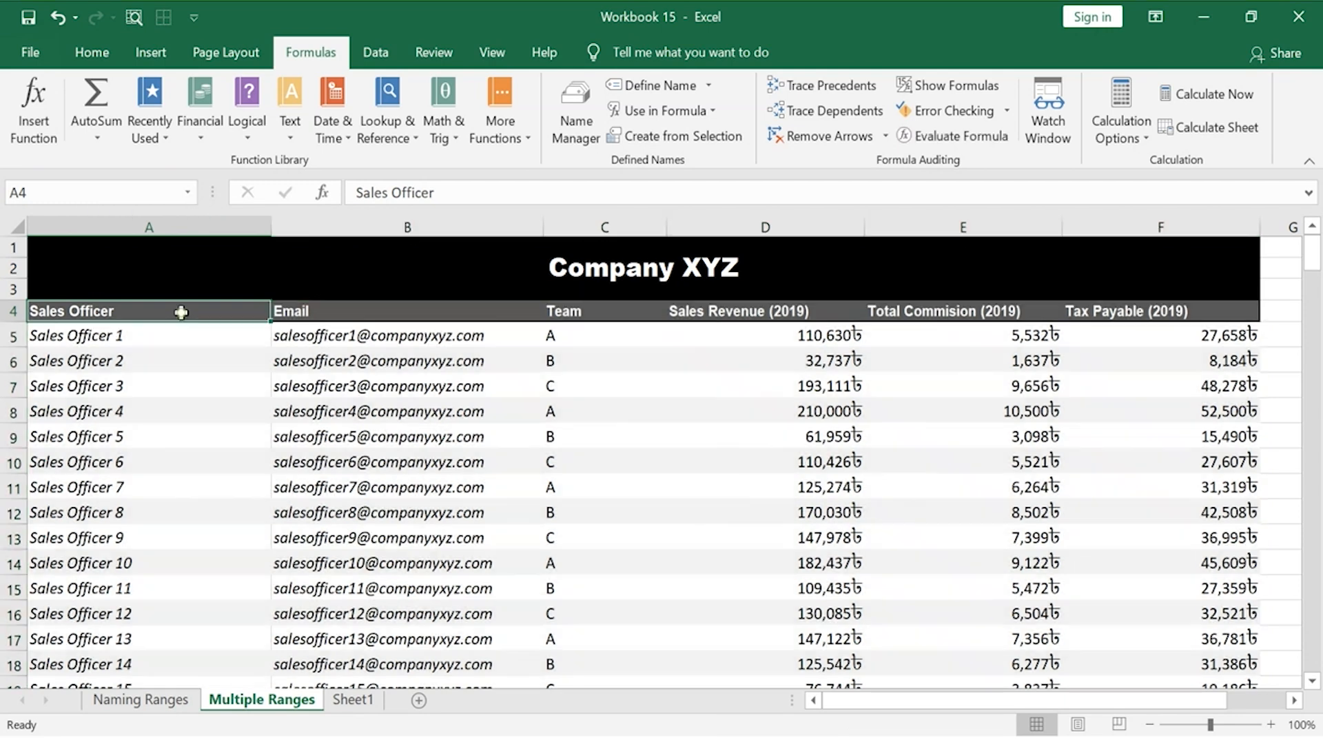
{"action": "key", "text": "Right"}
{"action": "key", "text": "Right"}
{"action": "key", "text": "Right"}
{"action": "key", "text": "Right"}
{"action": "key", "text": "Right"}
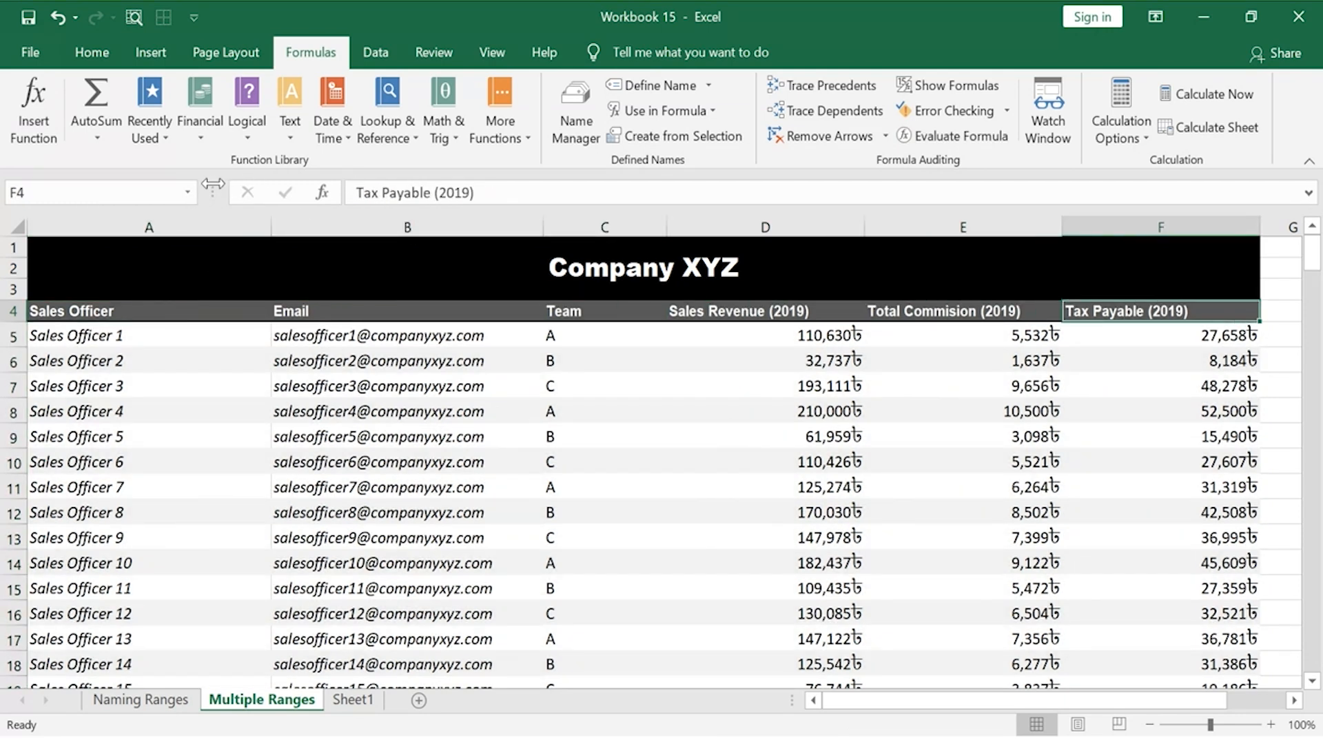
- Check the list of defined names, go to the Sales_Officer range, look through its extent and return to the sheet's start
{"action": "left_click", "coordinate": [192, 196]}
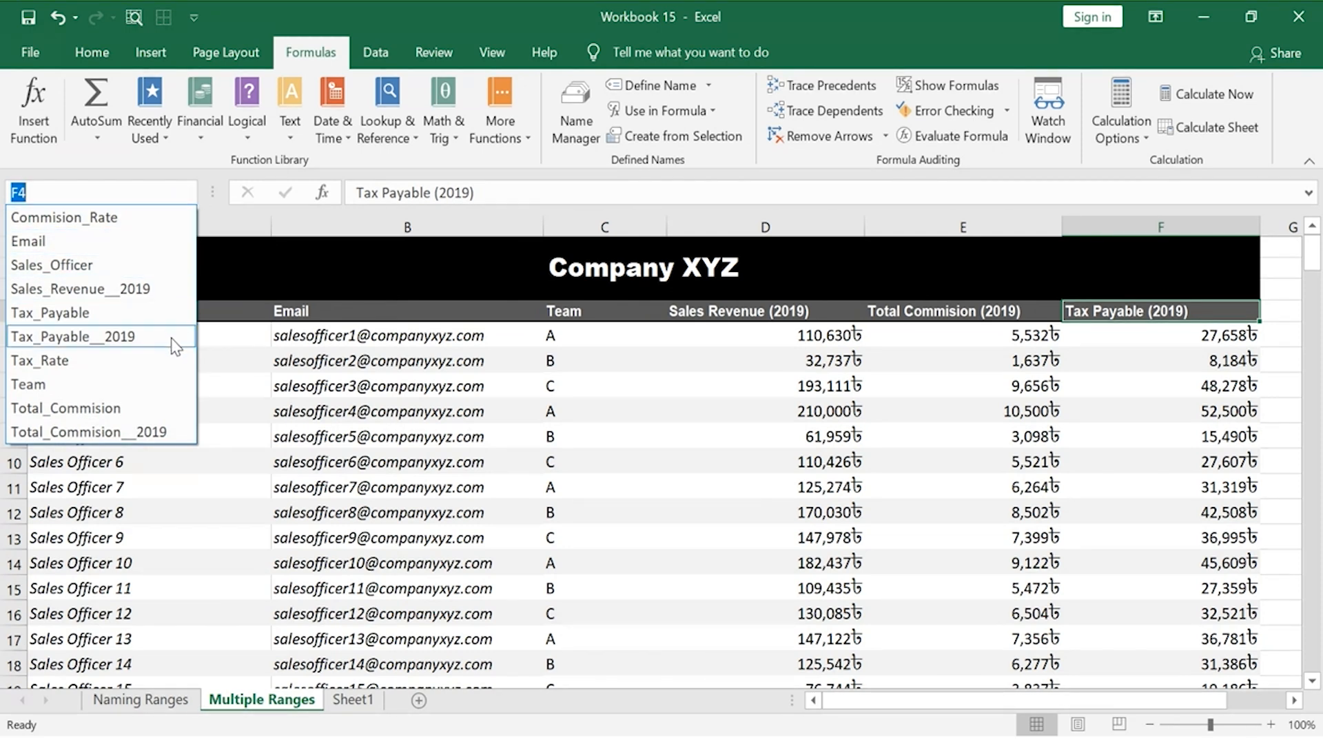
{"action": "left_click", "coordinate": [123, 268]}
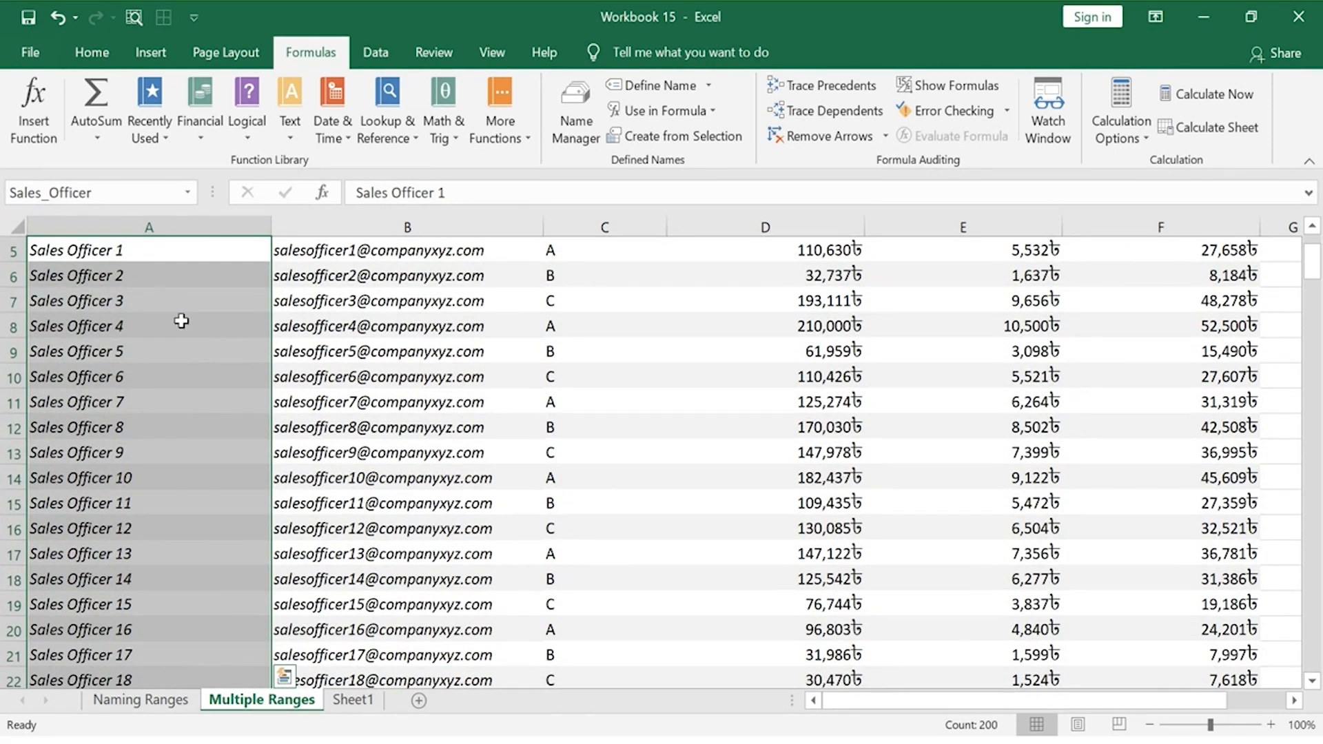
{"action": "scroll", "coordinate": [182, 320], "scroll_direction": "up", "scroll_amount": 2}
{"action": "scroll", "coordinate": [182, 320], "scroll_direction": "down", "scroll_amount": 6}
{"action": "scroll", "coordinate": [182, 320], "scroll_direction": "down", "scroll_amount": 14}
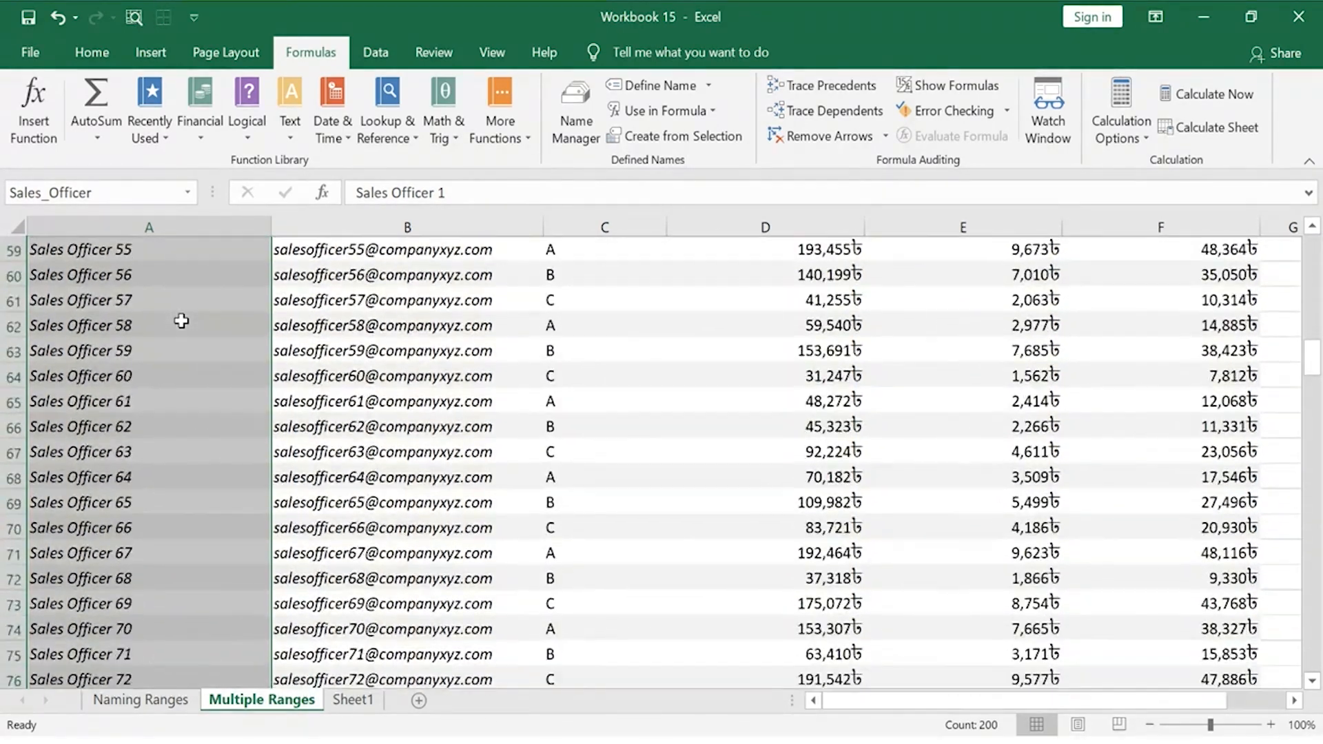
{"action": "key", "text": "ctrl+Home"}
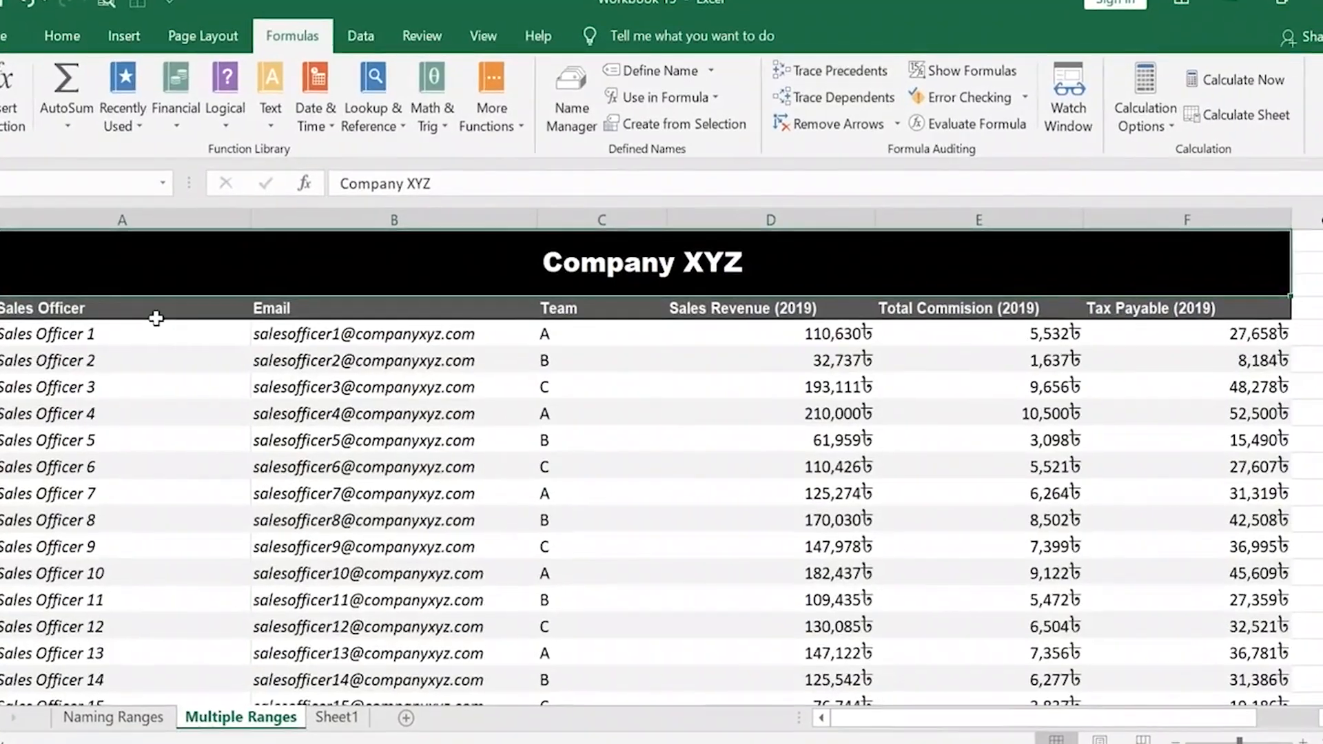